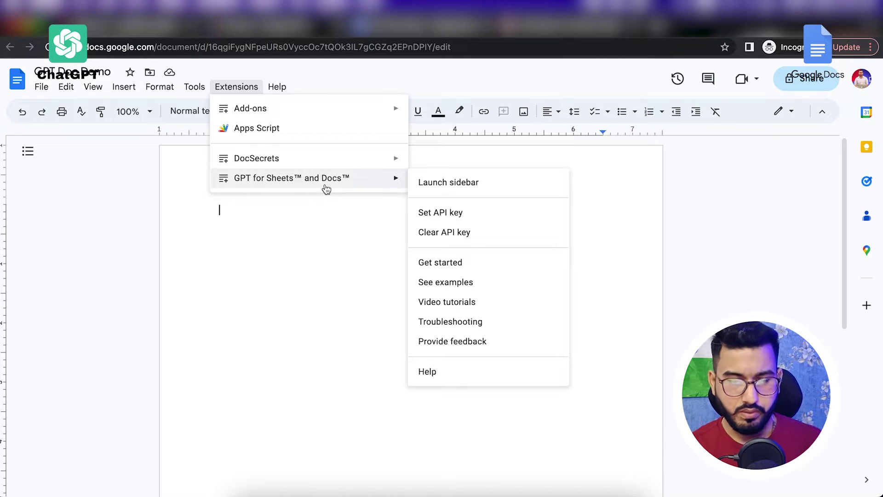
Launch the GPT for Sheets and Docs sidebar in the blank document, ready for a custom prompt
{"action": "left_click", "coordinate": [283, 217]}
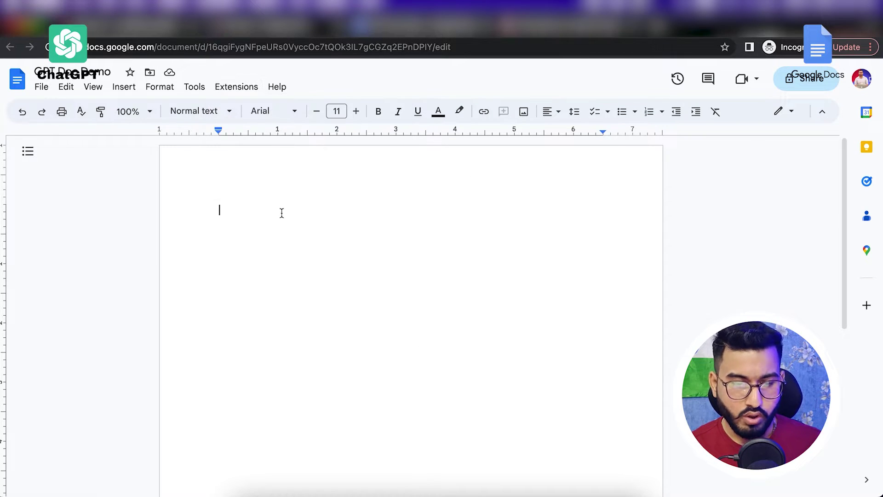
{"action": "left_click", "coordinate": [236, 88]}
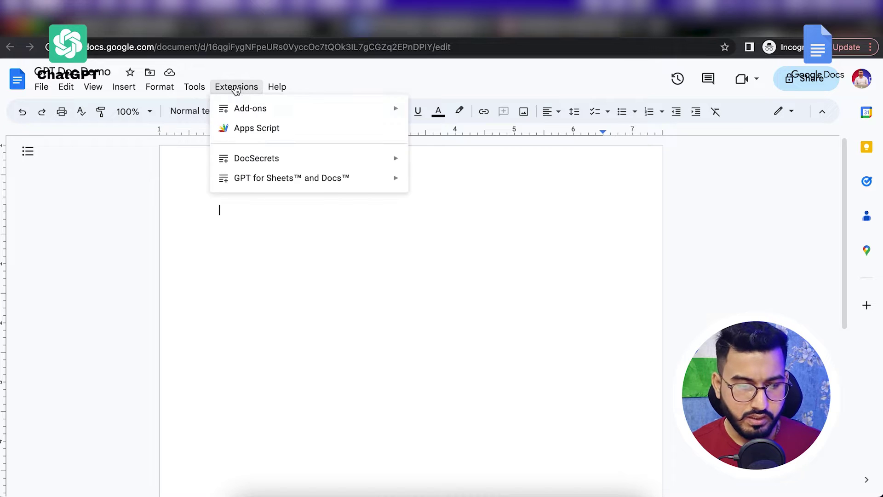
{"action": "mouse_move", "coordinate": [276, 181]}
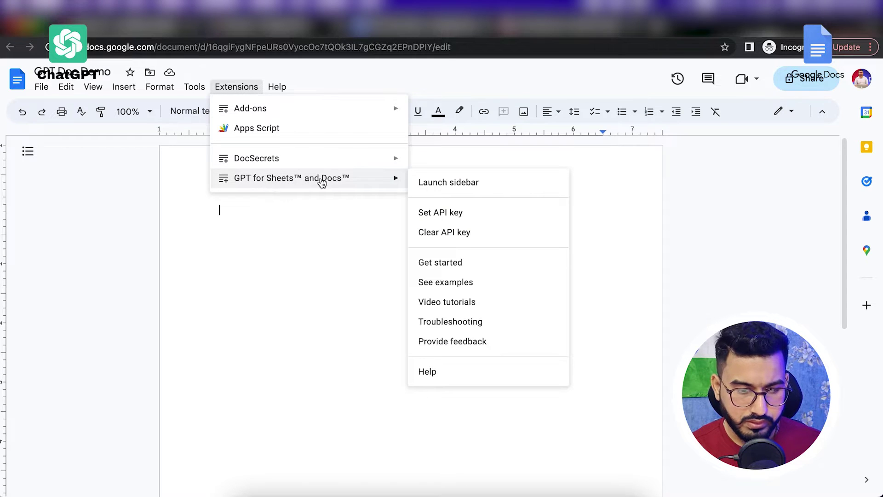
{"action": "mouse_move", "coordinate": [402, 179]}
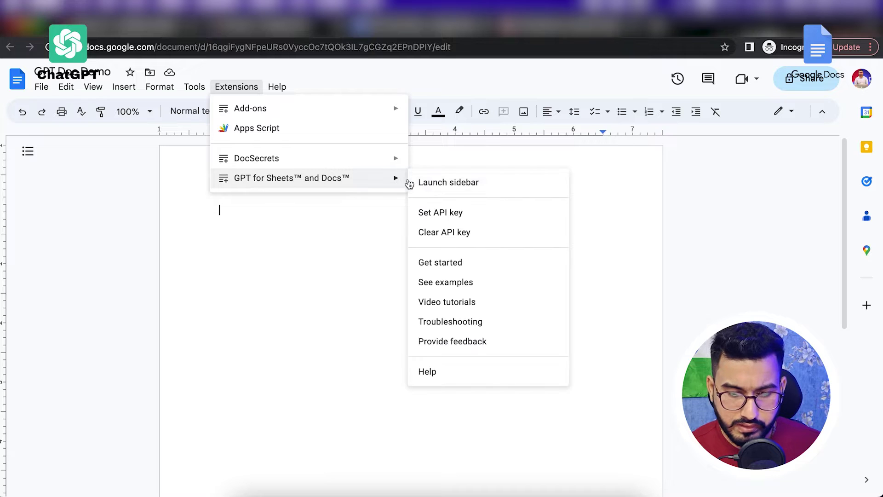
{"action": "left_click", "coordinate": [469, 185]}
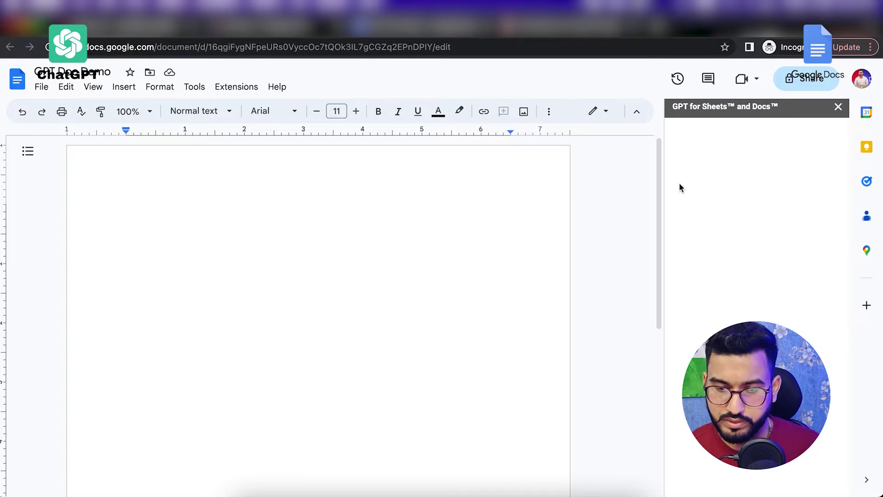
{"action": "left_click", "coordinate": [703, 172]}
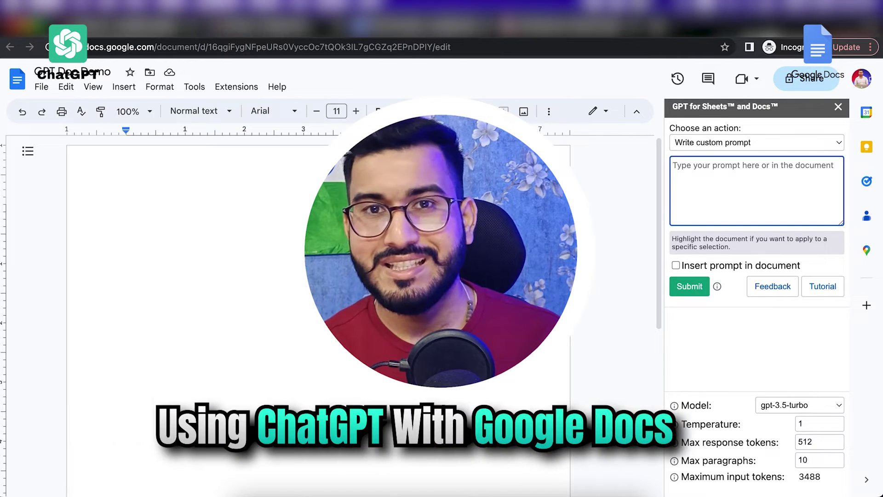
Write "Write a tag line on how to sell iphone" in the document and submit that line as a custom prompt
{"action": "left_click", "coordinate": [151, 193]}
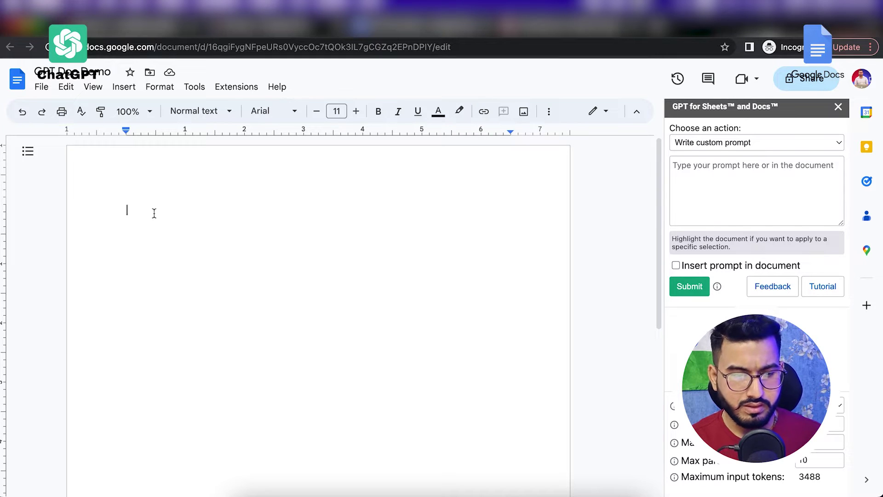
{"action": "type", "text": "Write a ta raa"}
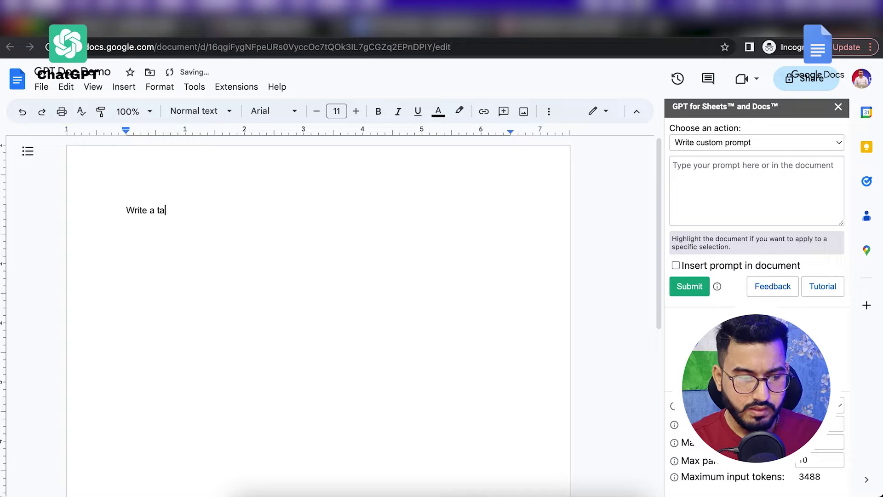
{"action": "type", "text": "g line oh"}
{"action": "key", "text": "BackSpace"}
{"action": "type", "text": "n how to"}
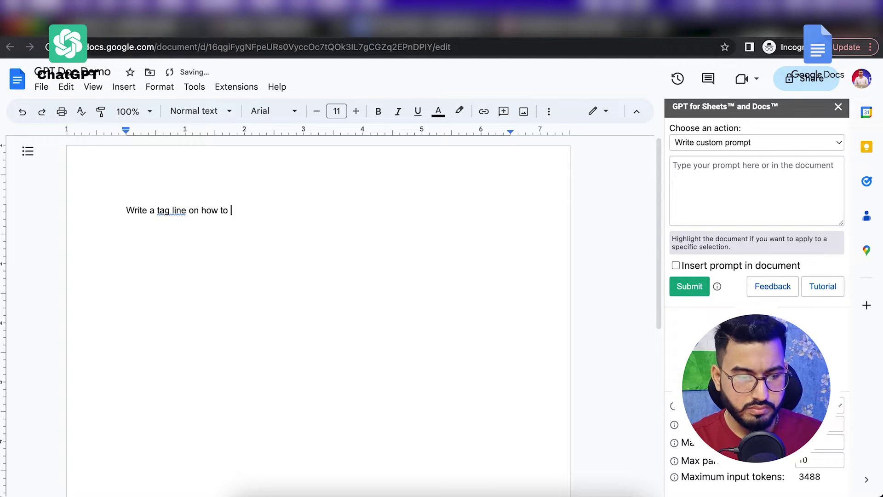
{"action": "type", "text": " sell"}
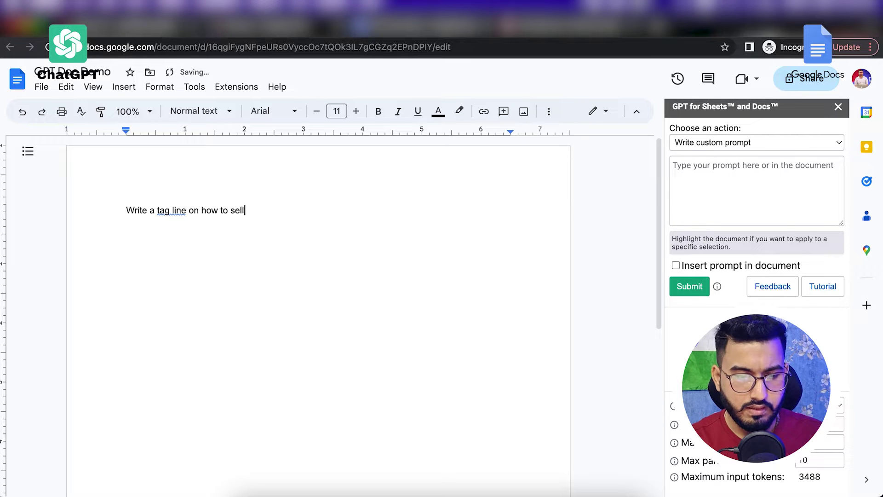
{"action": "type", "text": " ip"}
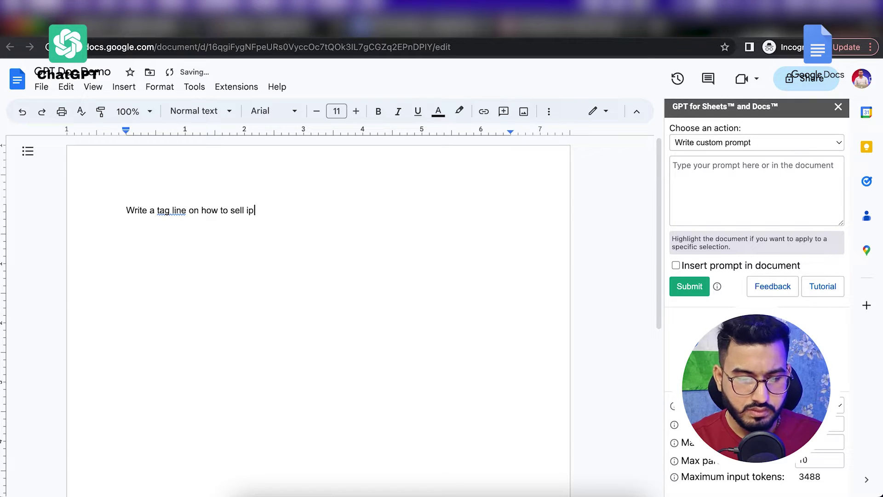
{"action": "type", "text": "jonhone"}
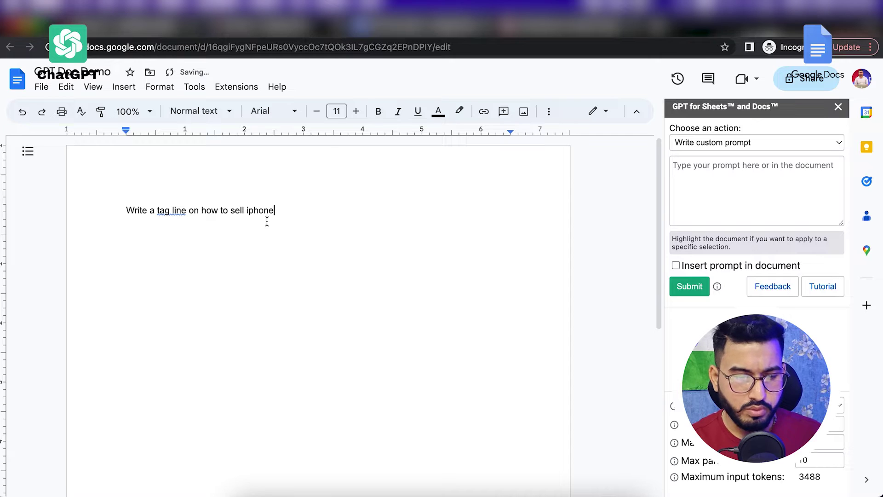
{"action": "left_click_drag", "start_coordinate": [284, 208], "coordinate": [114, 211]}
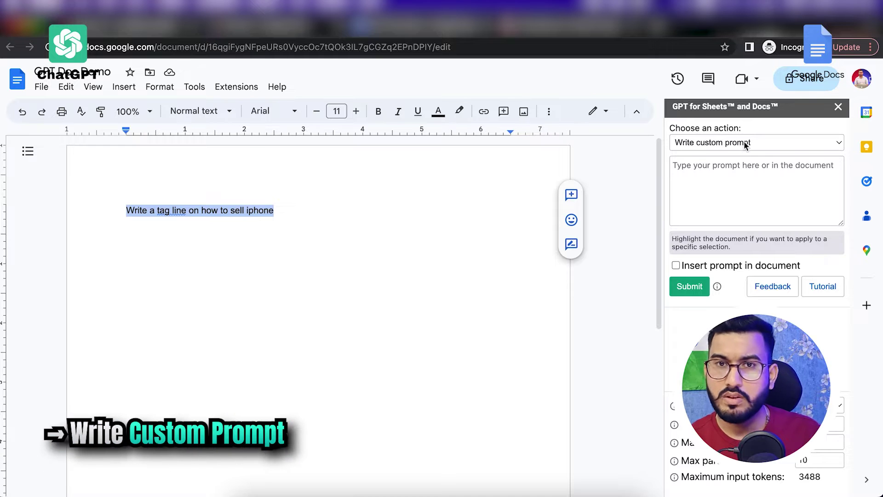
{"action": "left_click", "coordinate": [684, 289]}
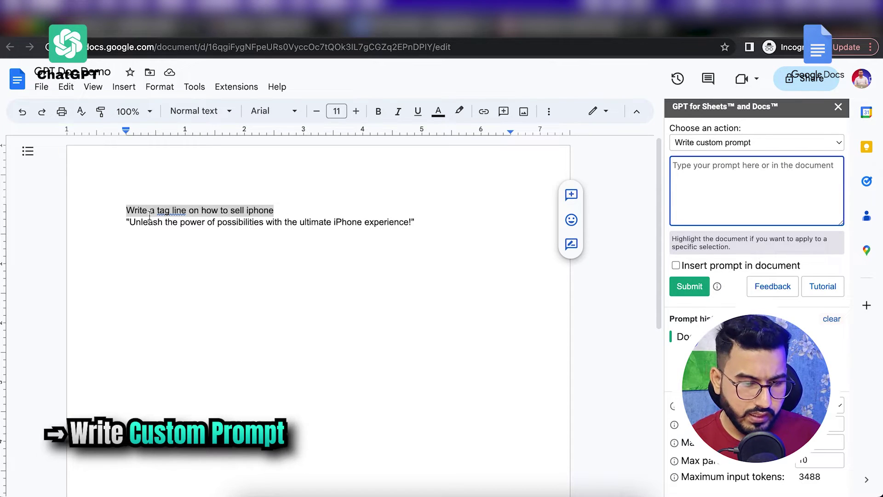
Below the tagline, write "Write a 200 words story which is funny about" plus the person's first name, and submit that line as a custom prompt
{"action": "left_click", "coordinate": [128, 222]}
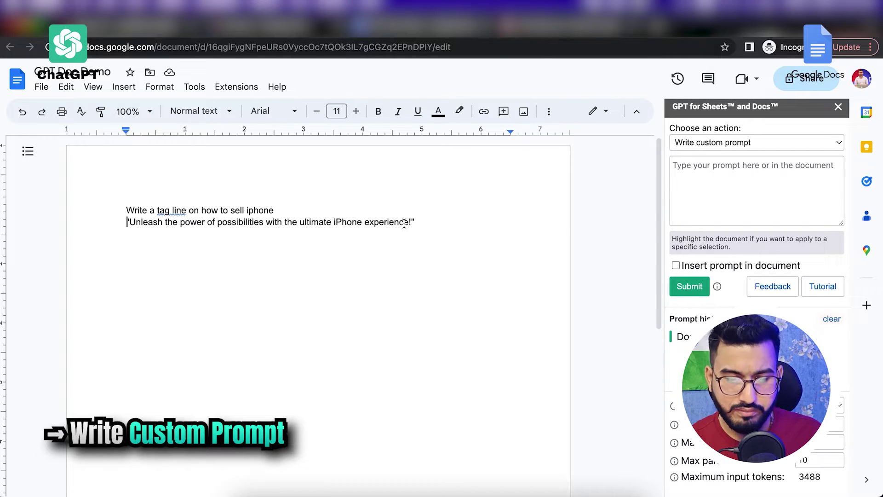
{"action": "double_click", "coordinate": [440, 229]}
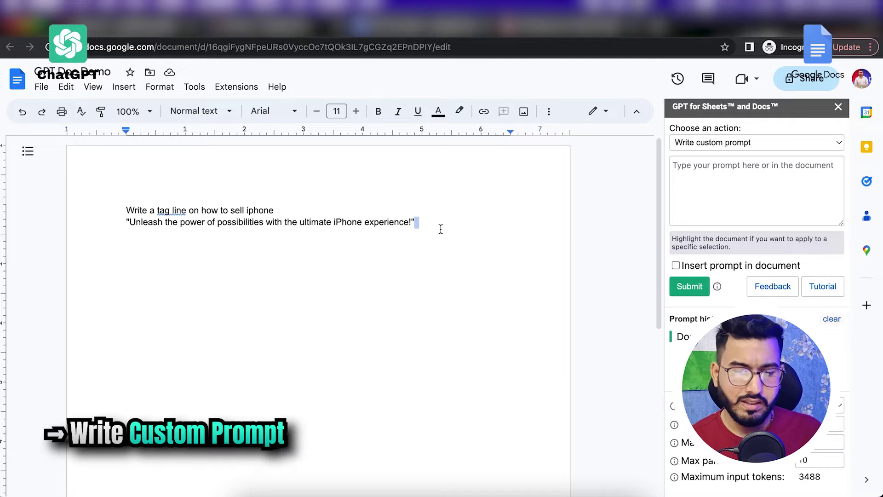
{"action": "key", "text": "Return"}
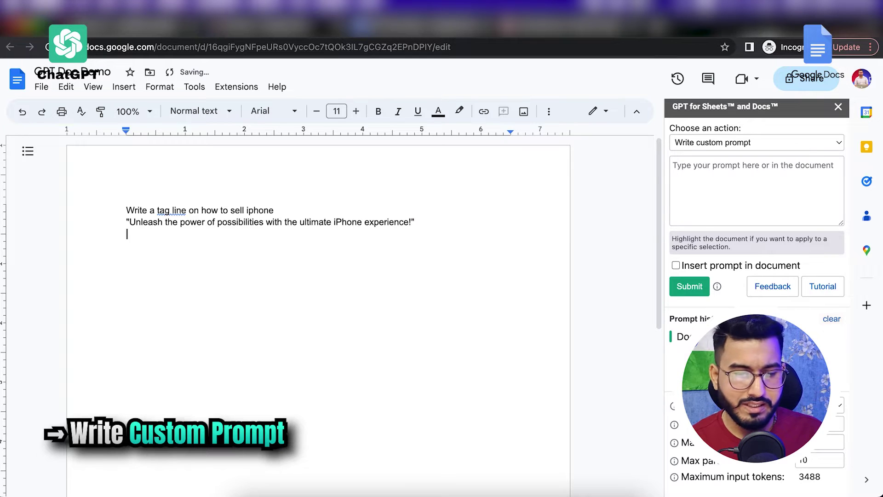
{"action": "type", "text": "write a 200 words "}
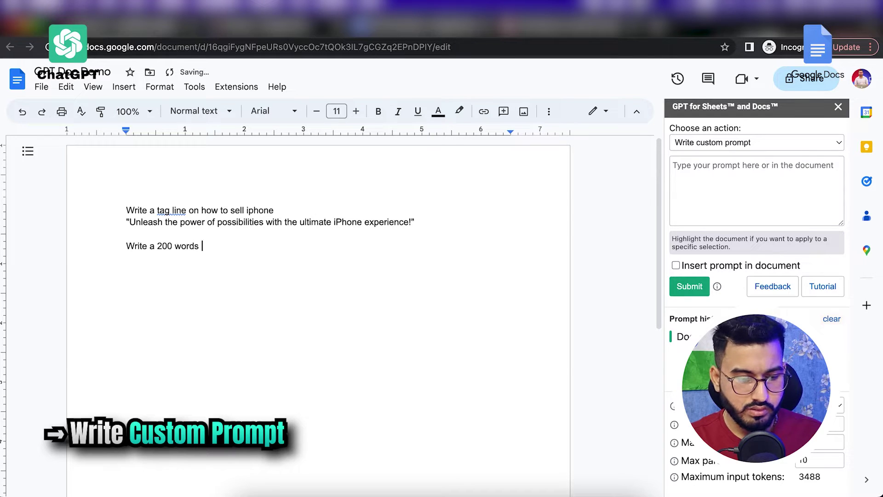
{"action": "type", "text": "story which is funny about sumit"}
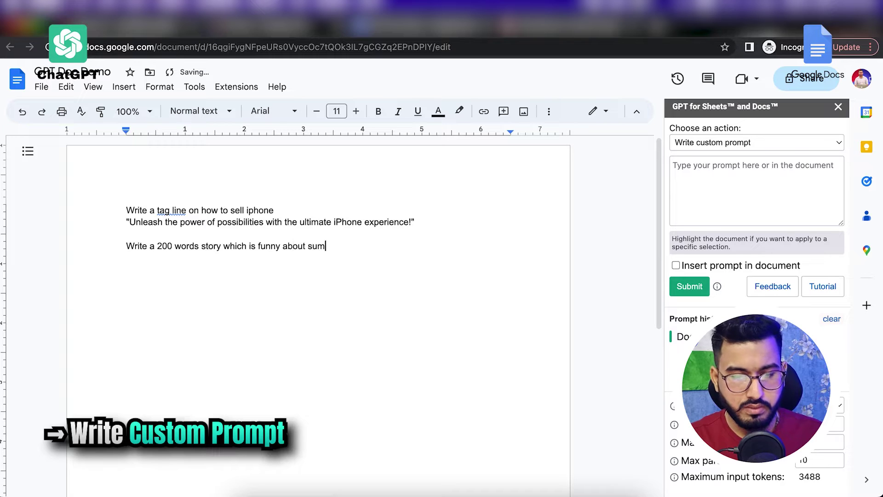
{"action": "left_click", "coordinate": [326, 248]}
{"action": "left_click_drag", "start_coordinate": [327, 248], "coordinate": [119, 247]}
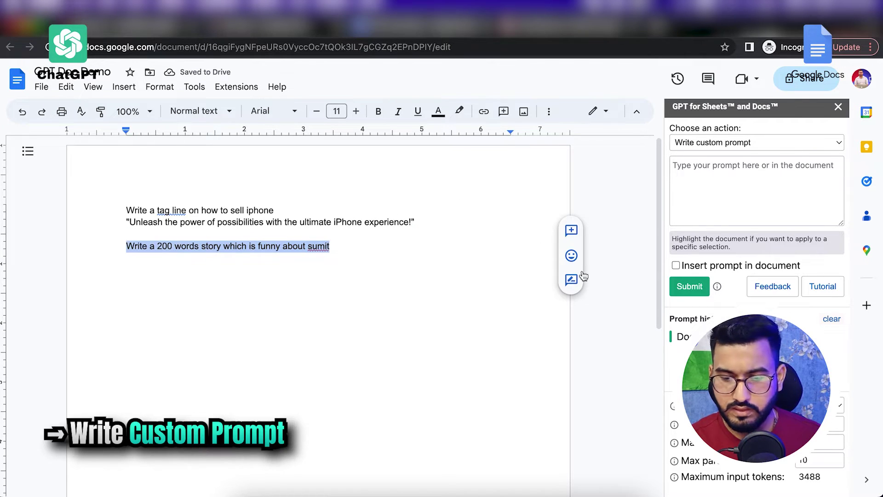
{"action": "left_click", "coordinate": [690, 287]}
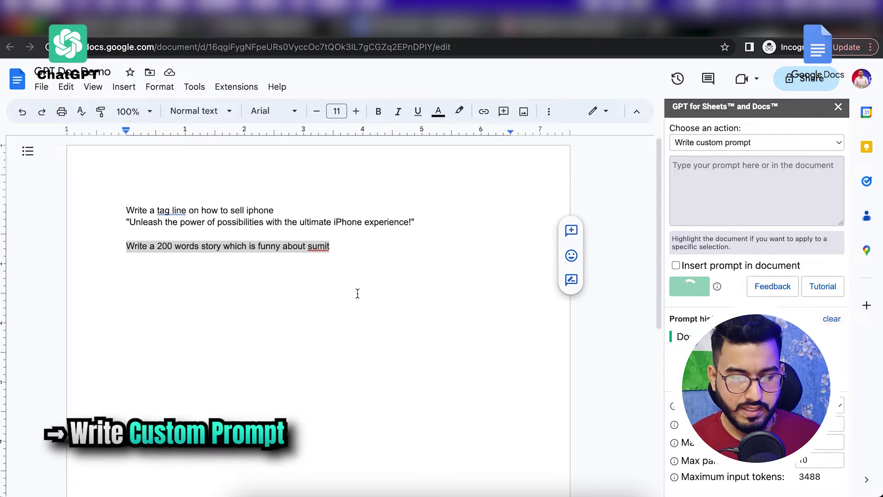
Read through the generated funny story from its opening to its final paragraph
{"action": "left_click", "coordinate": [339, 247]}
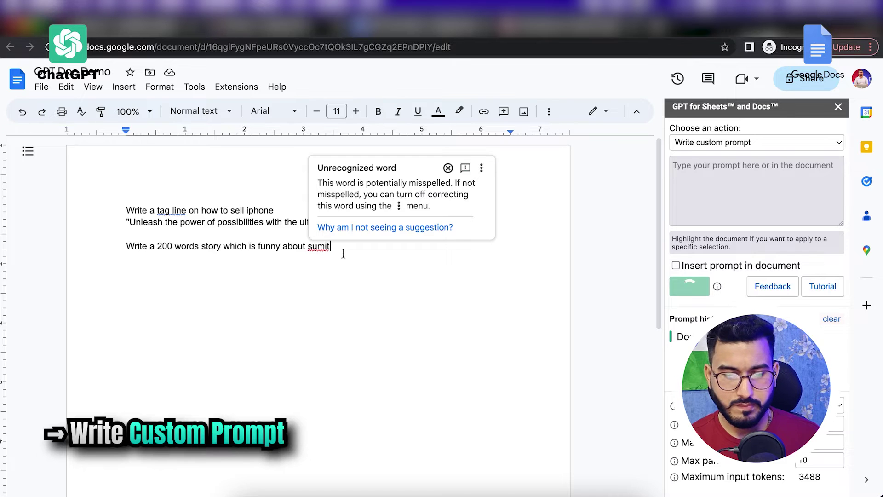
{"action": "scroll", "coordinate": [322, 285], "scroll_direction": "down", "scroll_amount": 3}
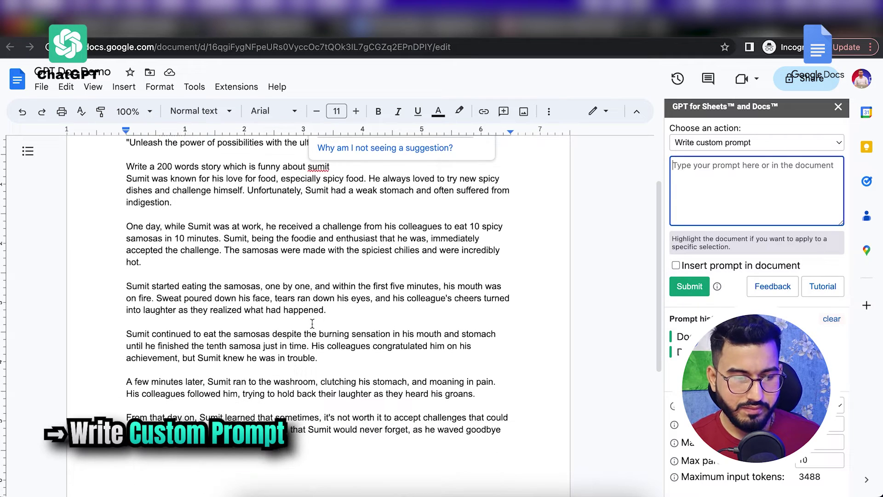
{"action": "scroll", "coordinate": [312, 323], "scroll_direction": "down", "scroll_amount": 1}
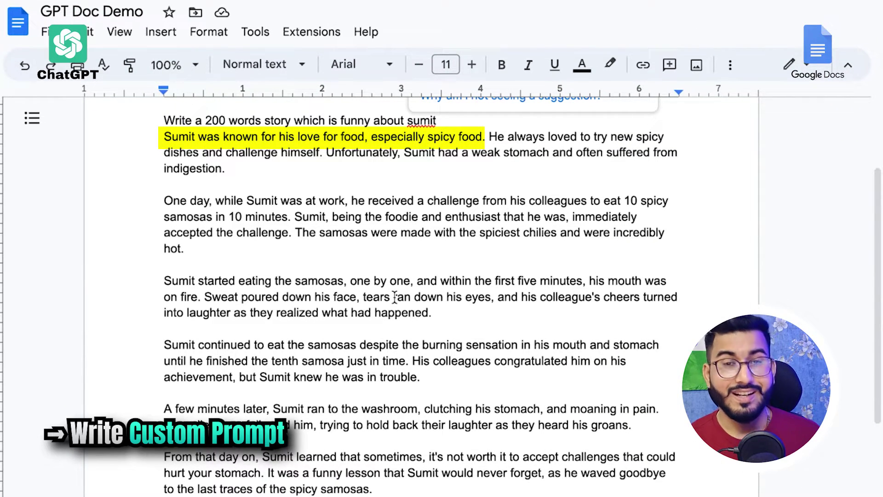
{"action": "scroll", "coordinate": [394, 296], "scroll_direction": "down", "scroll_amount": 2}
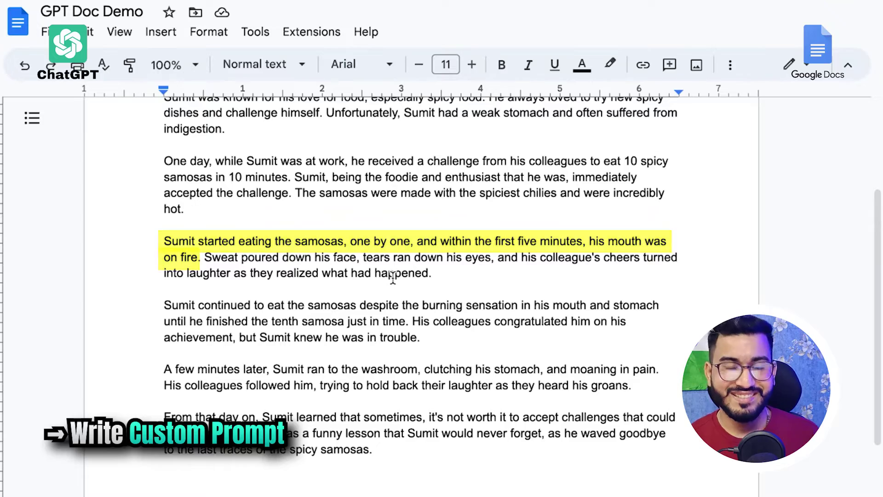
{"action": "scroll", "coordinate": [393, 277], "scroll_direction": "down", "scroll_amount": 1}
{"action": "scroll", "coordinate": [393, 277], "scroll_direction": "up", "scroll_amount": 3}
{"action": "scroll", "coordinate": [393, 278], "scroll_direction": "down", "scroll_amount": 1}
{"action": "scroll", "coordinate": [393, 277], "scroll_direction": "up", "scroll_amount": 1}
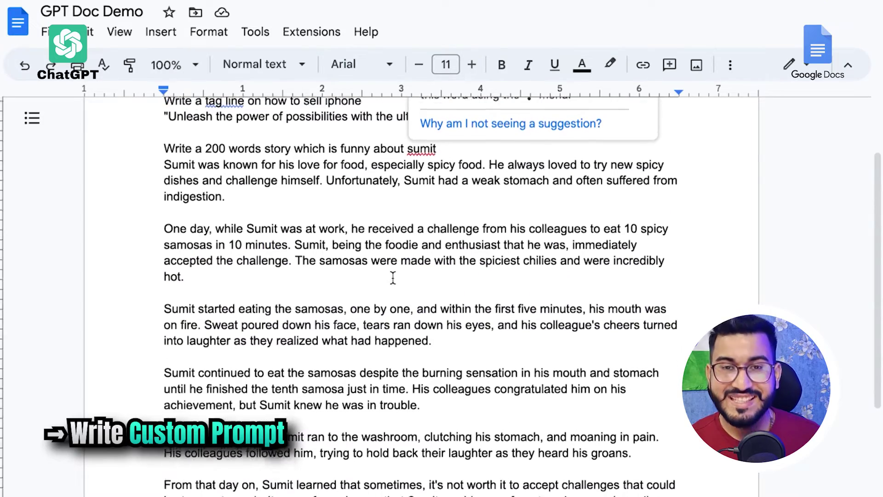
{"action": "scroll", "coordinate": [393, 277], "scroll_direction": "down", "scroll_amount": 5}
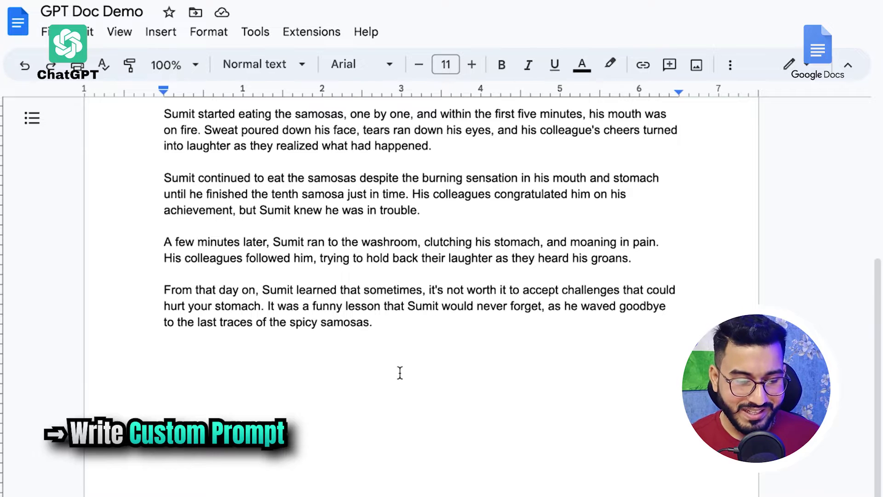
Start a new line below the story and set the GPT action to Fix grammar and spelling
{"action": "scroll", "coordinate": [399, 373], "scroll_direction": "down", "scroll_amount": 2}
{"action": "left_click", "coordinate": [183, 319]}
{"action": "left_click", "coordinate": [375, 271]}
{"action": "key", "text": "Return"}
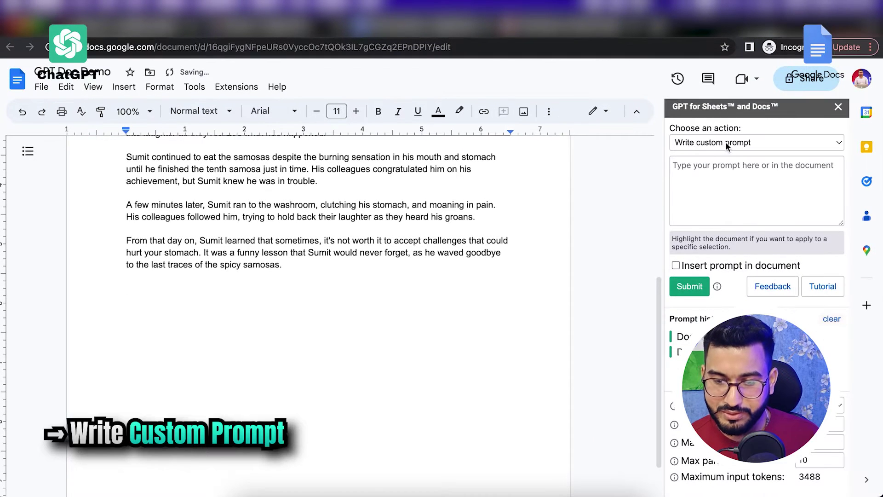
{"action": "left_click", "coordinate": [727, 145]}
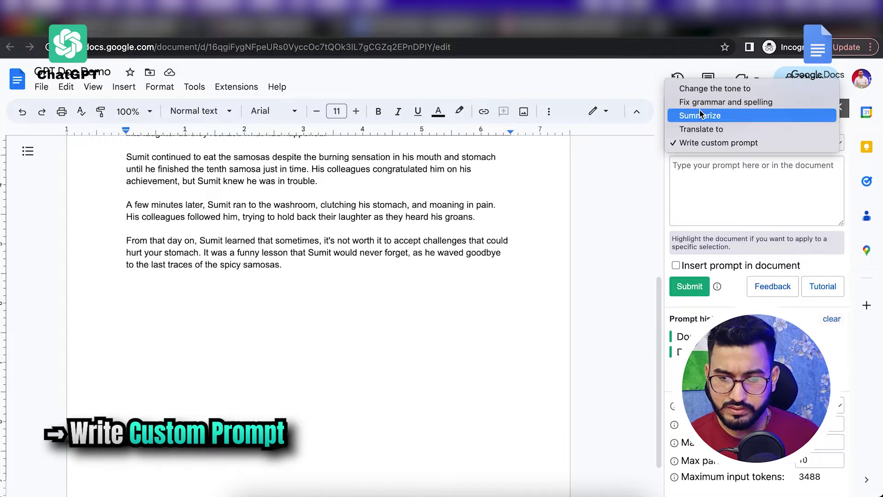
{"action": "left_click", "coordinate": [738, 104]}
Below the story, add a test sentence reading "I love", the person's first name, and "and her work"
{"action": "left_click", "coordinate": [124, 312]}
{"action": "key", "text": "Return"}
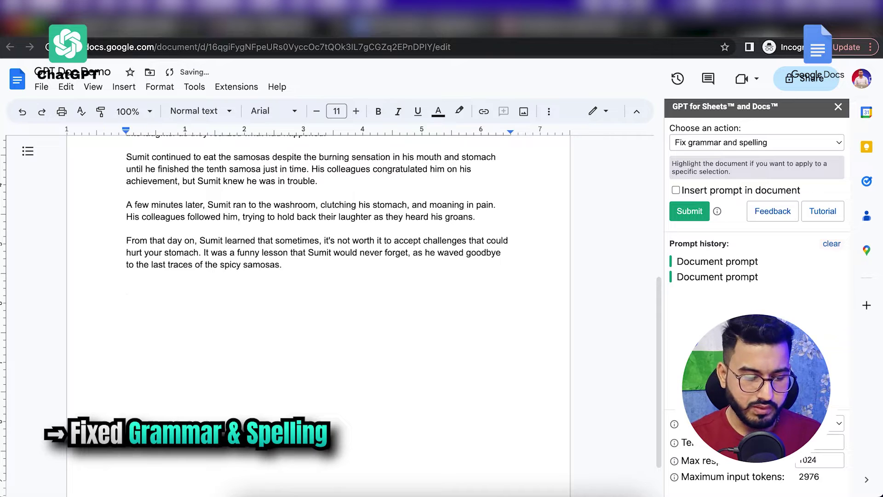
{"action": "type", "text": "! lo"}
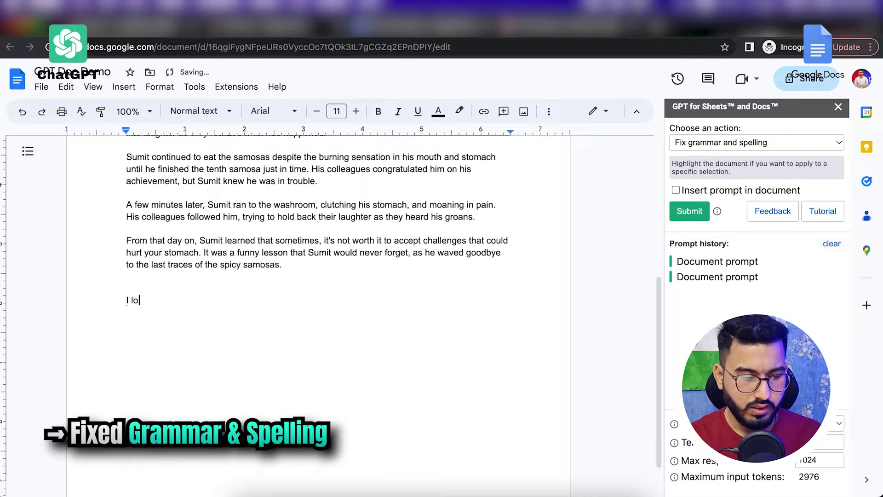
{"action": "type", "text": "ve"}
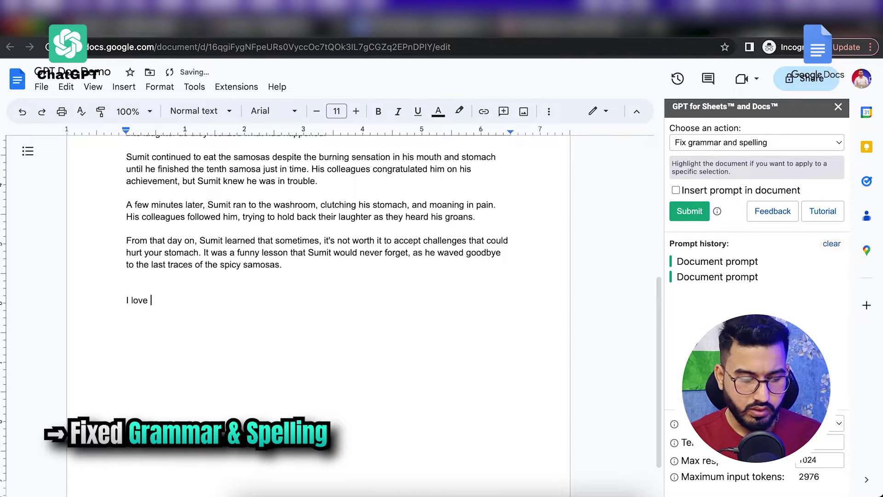
{"action": "type", "text": " sumit and"}
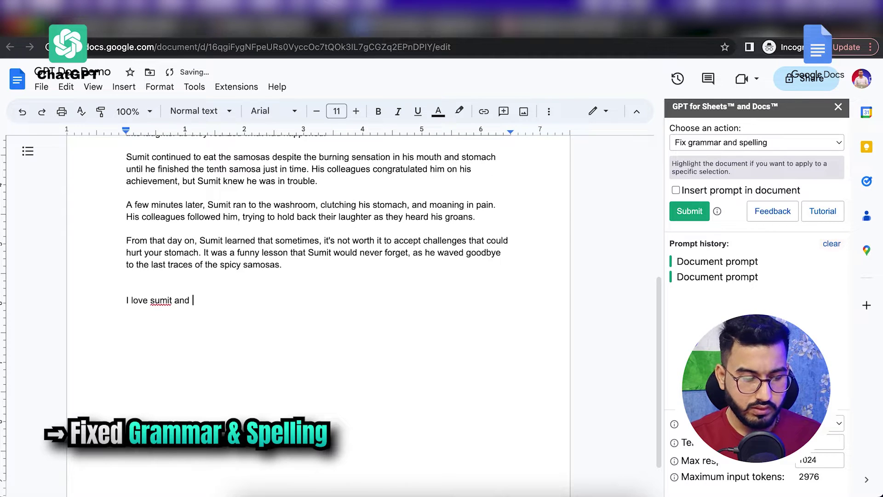
{"action": "type", "text": " hw"}
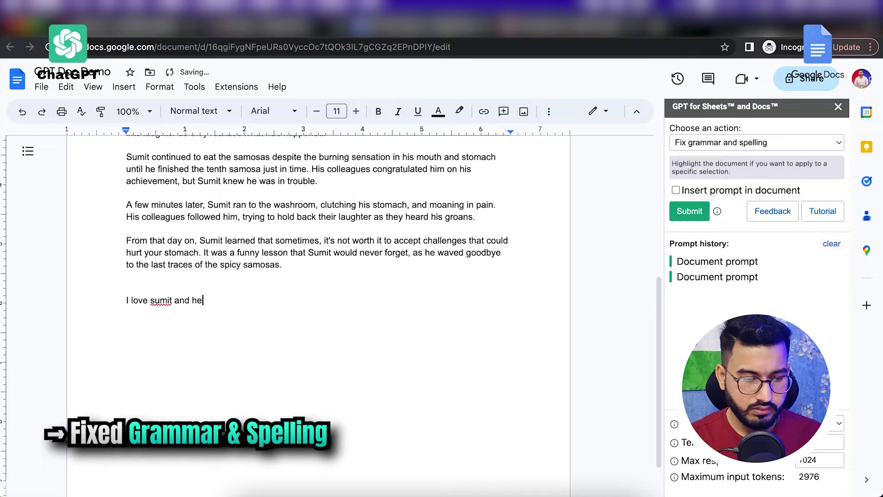
{"action": "type", "text": "work"}
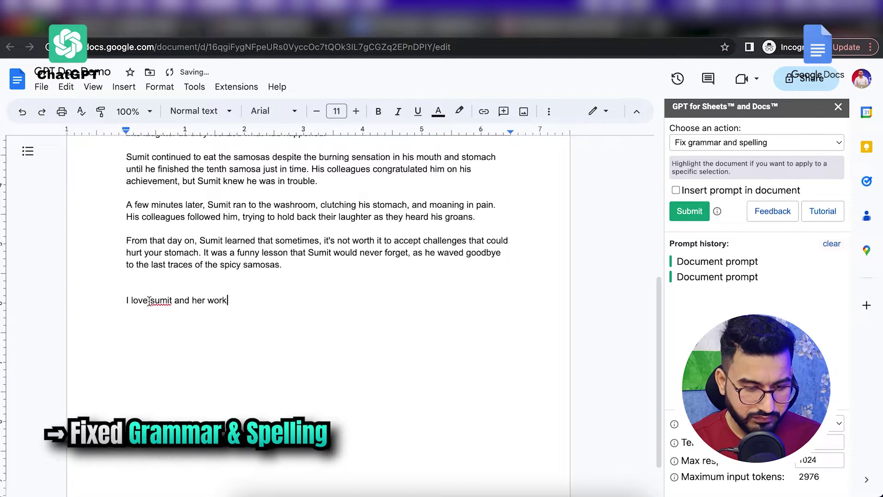
Misspell "love" as "lve" and "work" as "wrk" in the test sentence, and submit that sentence for grammar and spelling correction
{"action": "key", "text": "BackSpace"}
{"action": "key", "text": "BackSpace"}
{"action": "key", "text": "BackSpace"}
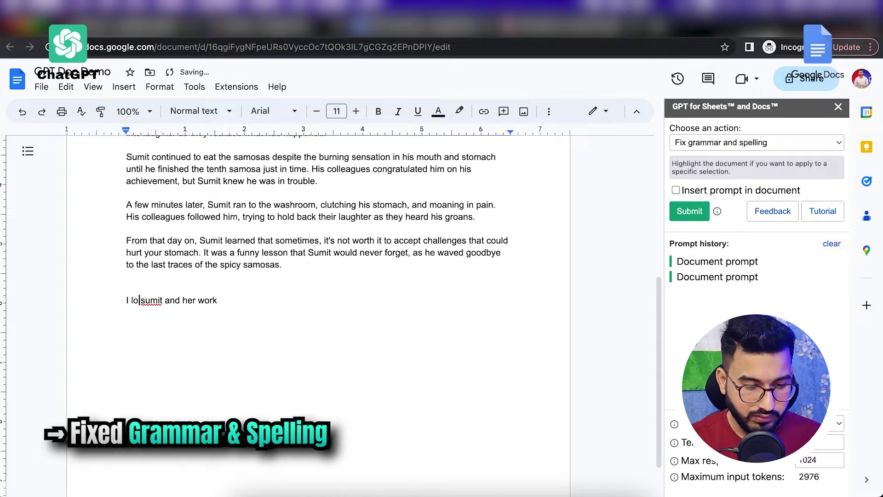
{"action": "type", "text": "ve"}
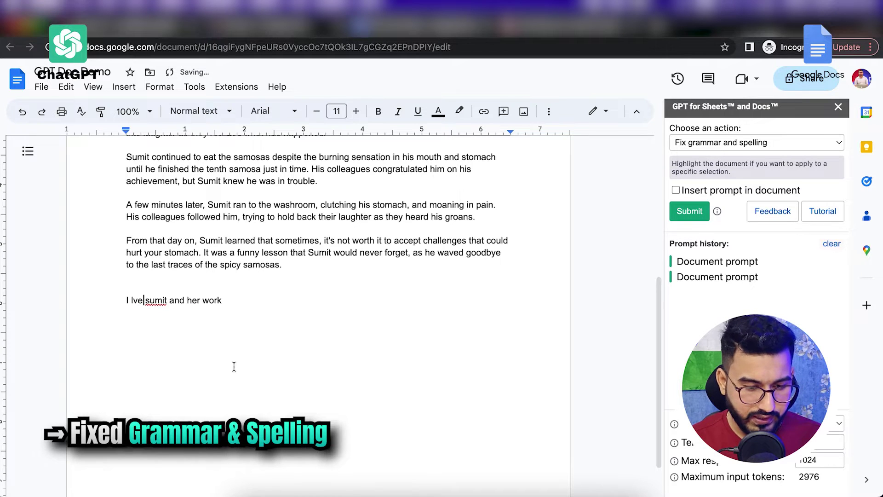
{"action": "left_click", "coordinate": [216, 302]}
{"action": "key", "text": "BackSpace"}
{"action": "left_click_drag", "start_coordinate": [226, 302], "coordinate": [128, 300]}
{"action": "left_click", "coordinate": [690, 212]}
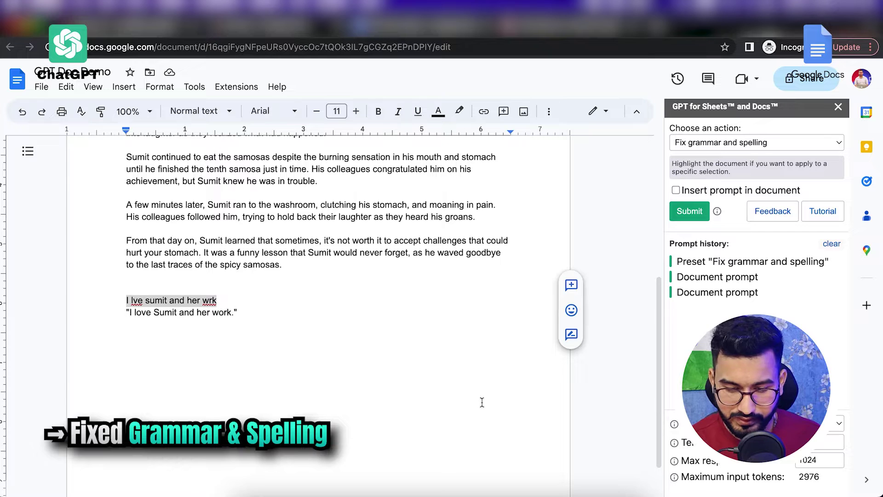
Extend the misspelled test sentence with "also", the person's first name, and "is a nice boy"
{"action": "key", "text": "Right"}
{"action": "type", "text": ". She is"}
{"action": "key", "text": "BackSpace"}
{"action": "key", "text": "BackSpace"}
{"action": "key", "text": "BackSpace"}
{"action": "key", "text": "BackSpace"}
{"action": "key", "text": "BackSpace"}
{"action": "key", "text": "BackSpace"}
{"action": "key", "text": "BackSpace"}
{"action": "key", "text": "BackSpace"}
{"action": "type", "text": "also "}
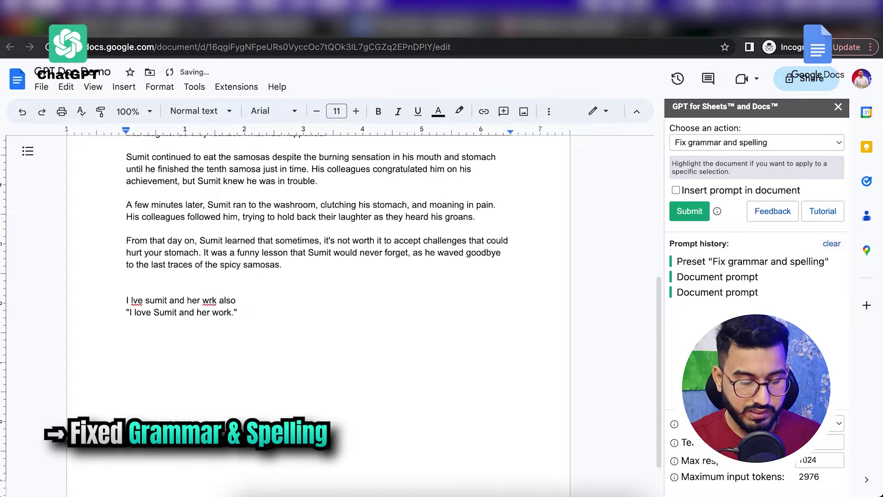
{"action": "type", "text": "sumit"}
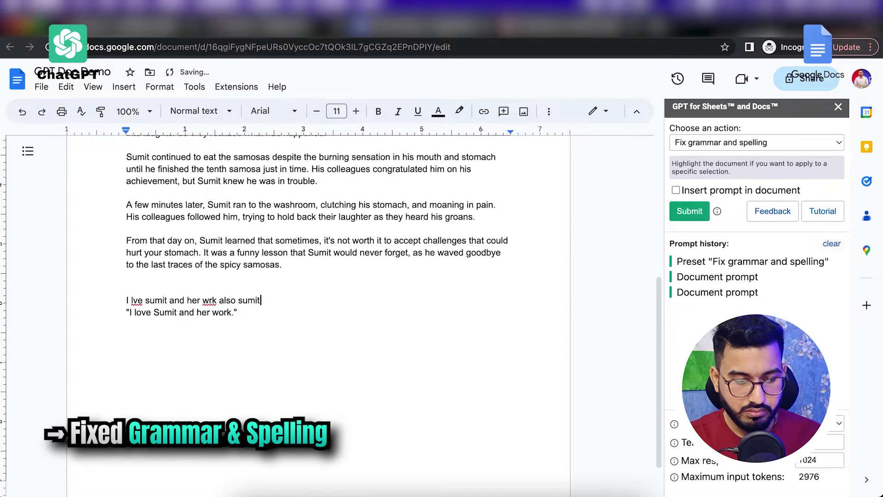
{"action": "type", "text": " is a nice boy"}
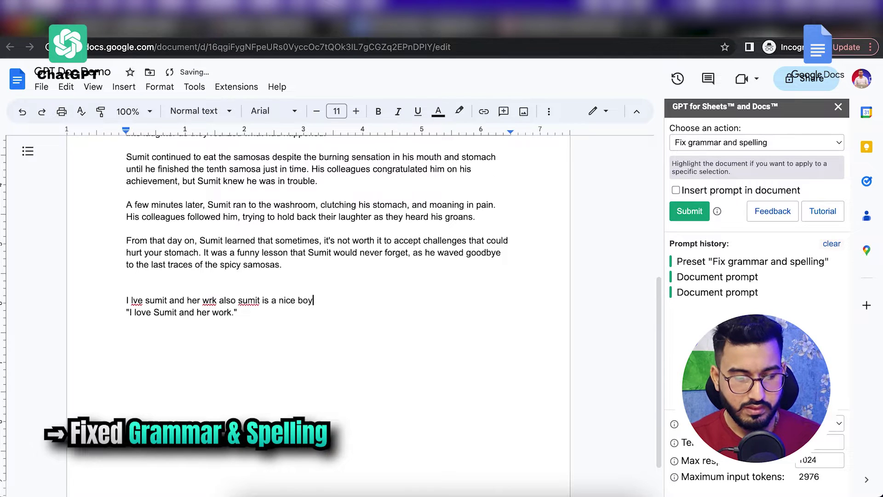
Submit the extended test sentence for grammar and spelling correction and check the pronoun in the corrected version
{"action": "left_click_drag", "start_coordinate": [324, 300], "coordinate": [125, 300]}
{"action": "left_click", "coordinate": [690, 211]}
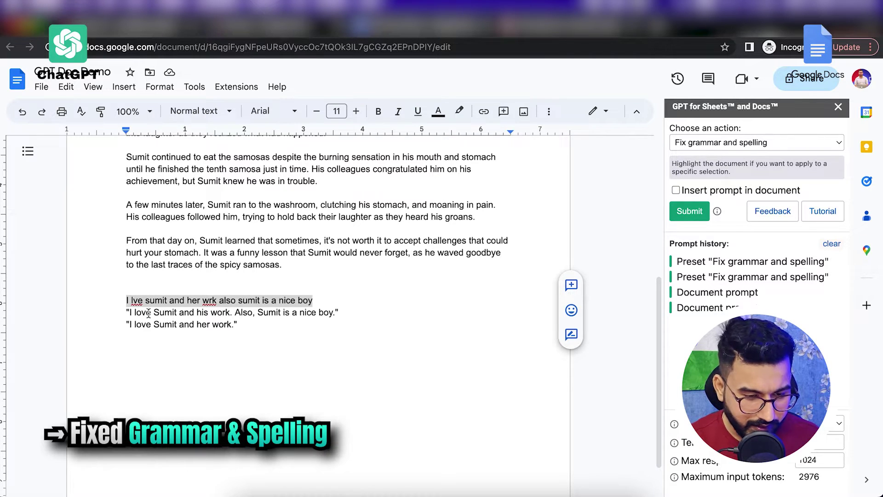
{"action": "double_click", "coordinate": [203, 313]}
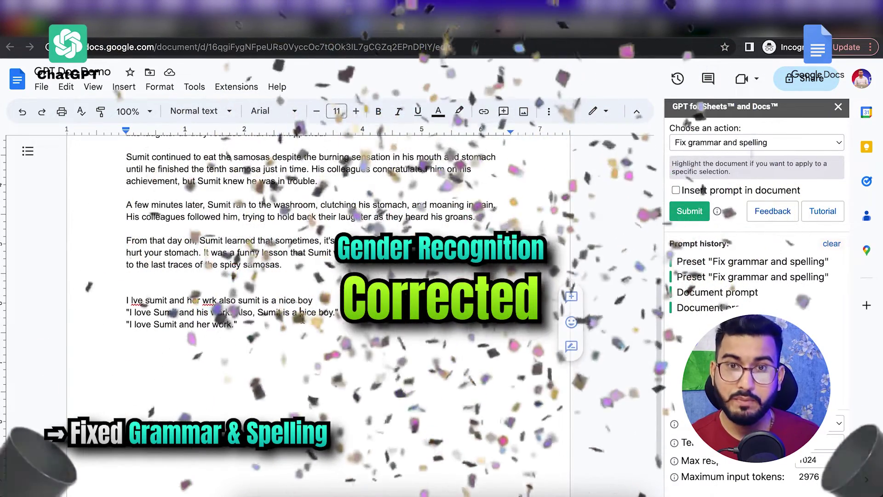
{"action": "left_click", "coordinate": [242, 324]}
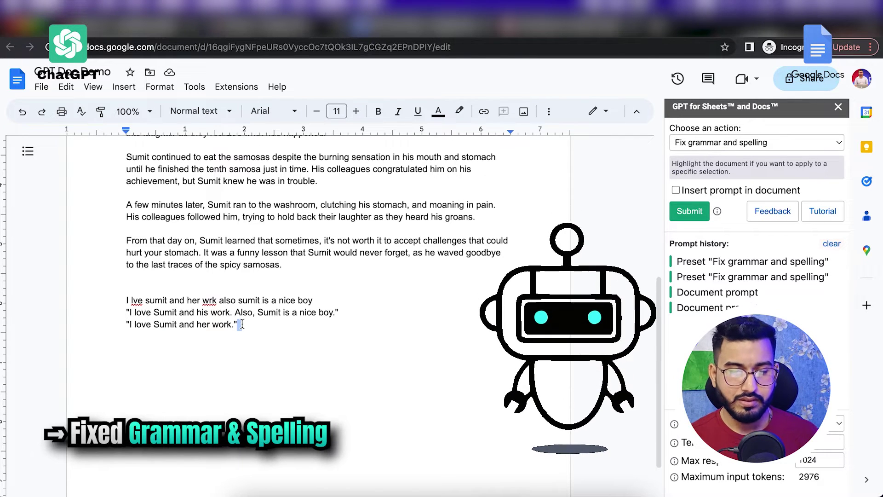
{"action": "left_click", "coordinate": [342, 312]}
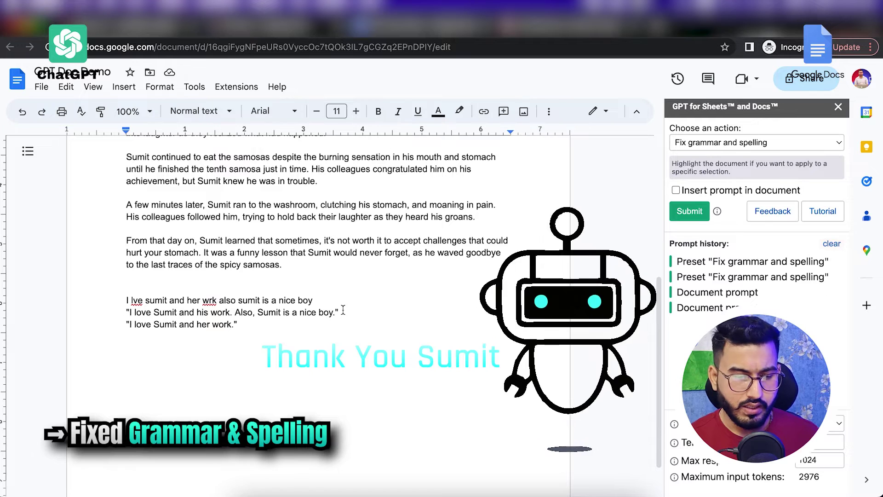
{"action": "left_click", "coordinate": [240, 324]}
{"action": "key", "text": "Return"}
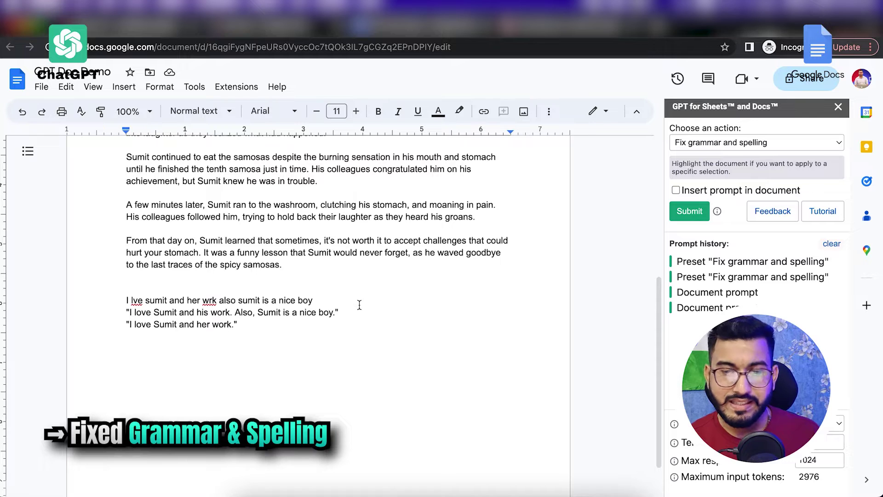
Translate the shorter corrected sentence, the one ending in "and her work.", to "hindi" with the Translate to action
{"action": "left_click_drag", "start_coordinate": [237, 325], "coordinate": [121, 327]}
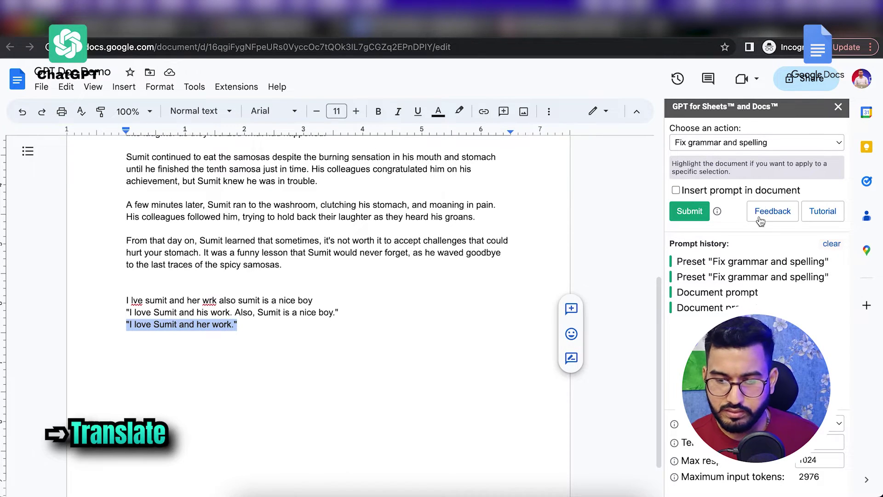
{"action": "left_click", "coordinate": [770, 141]}
{"action": "left_click", "coordinate": [726, 170]}
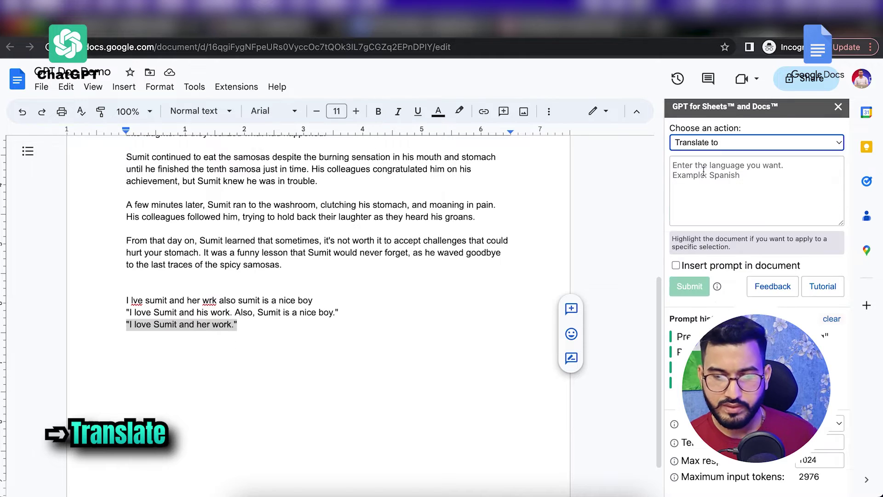
{"action": "left_click", "coordinate": [692, 175]}
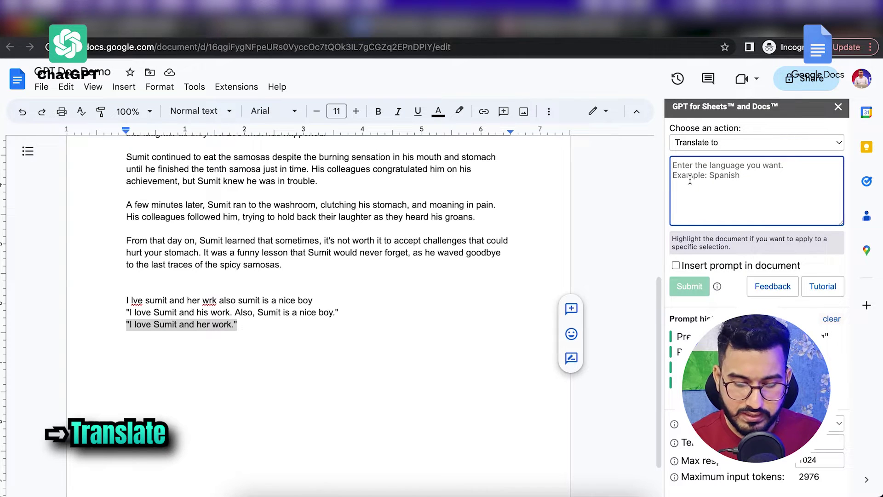
{"action": "type", "text": "hindi"}
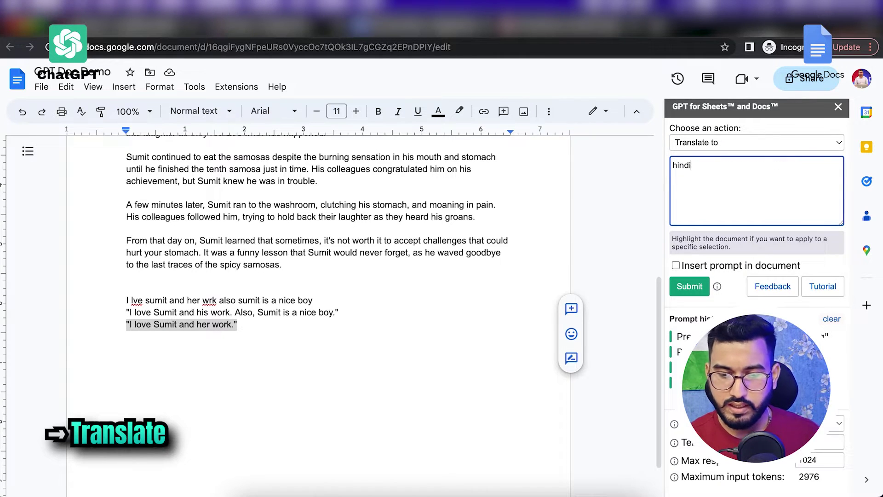
{"action": "left_click", "coordinate": [689, 286]}
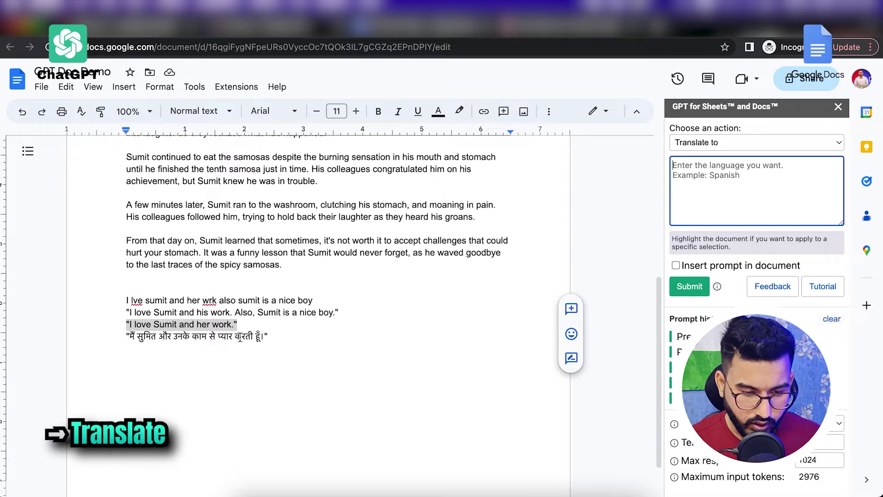
Scramble the Hindi translation by moving the words "करती हूँ" to directly after "और"
{"action": "left_click_drag", "start_coordinate": [260, 337], "coordinate": [237, 337]}
{"action": "key", "text": "super+c"}
{"action": "key", "text": "BackSpace"}
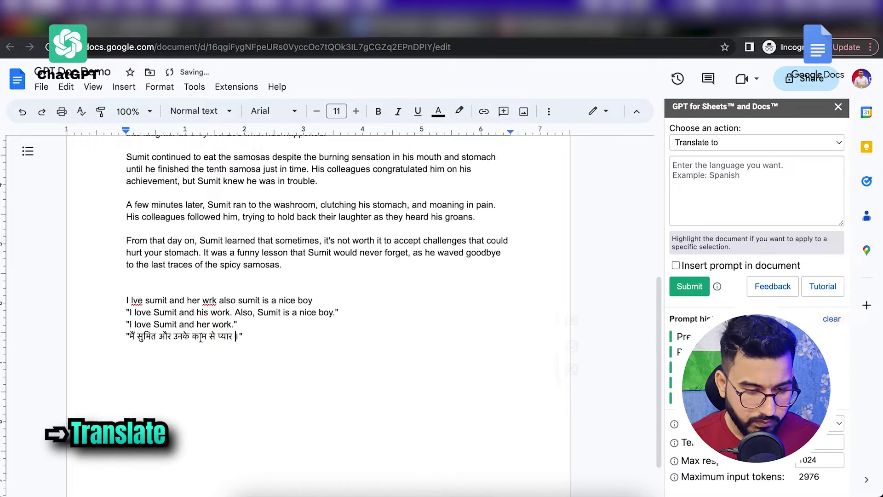
{"action": "key", "text": "super+v"}
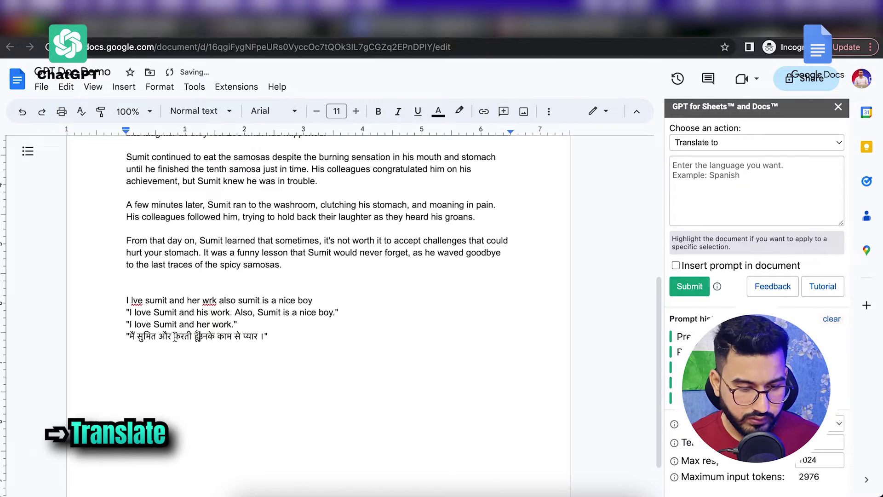
Run Fix grammar and spelling on the scrambled Hindi sentence and read through the corrected line
{"action": "left_click_drag", "start_coordinate": [280, 340], "coordinate": [122, 332]}
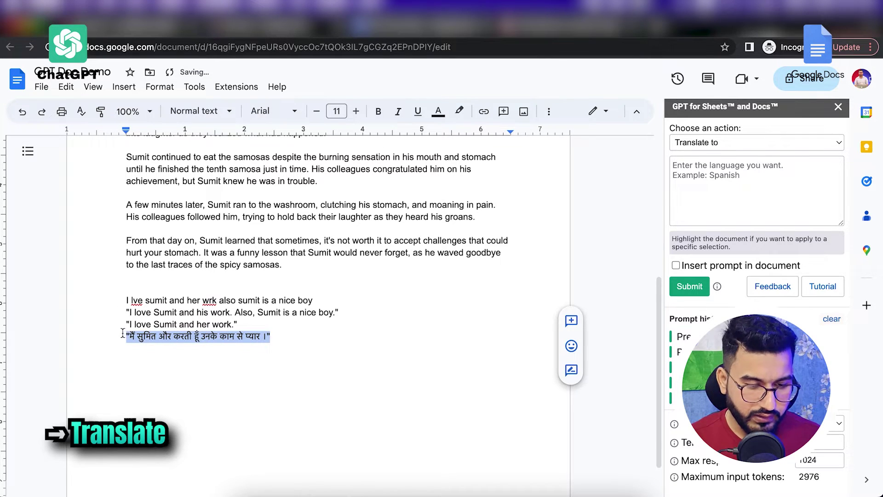
{"action": "left_click", "coordinate": [731, 144]}
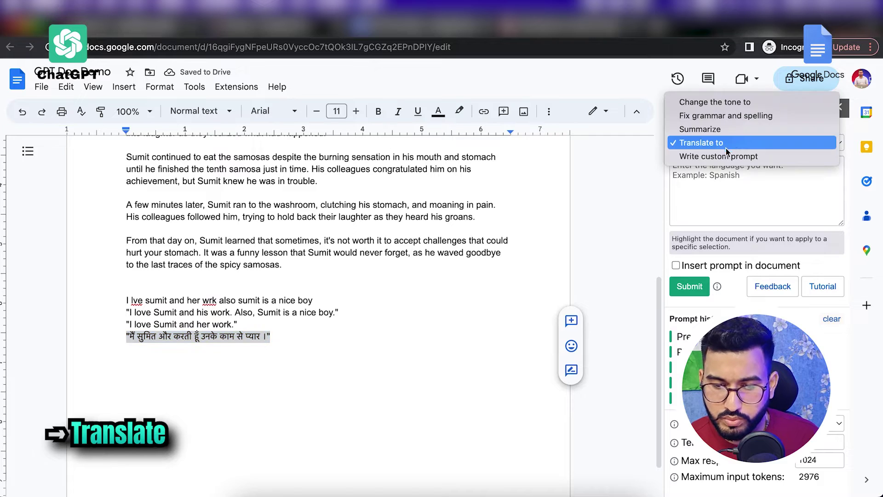
{"action": "left_click", "coordinate": [721, 117]}
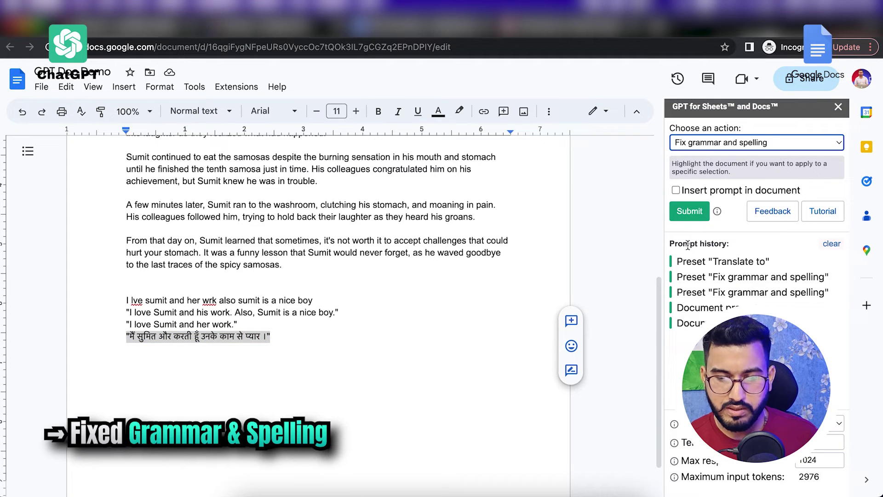
{"action": "left_click", "coordinate": [689, 210]}
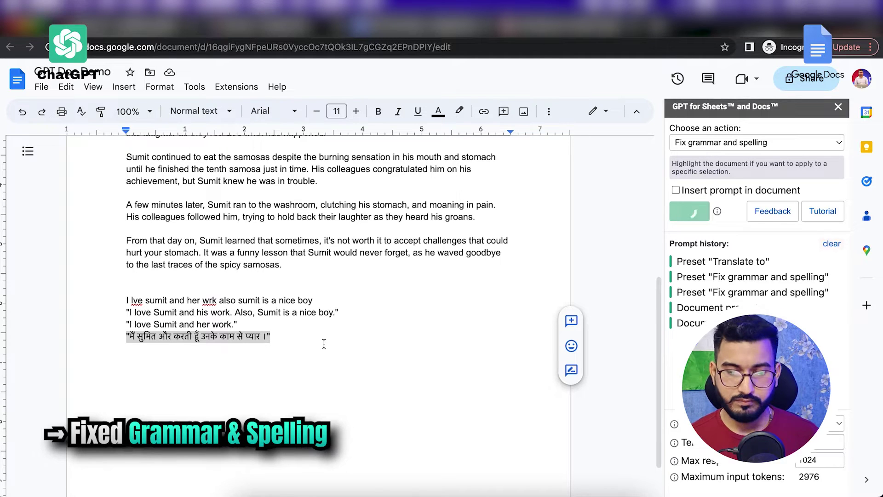
{"action": "left_click", "coordinate": [244, 357]}
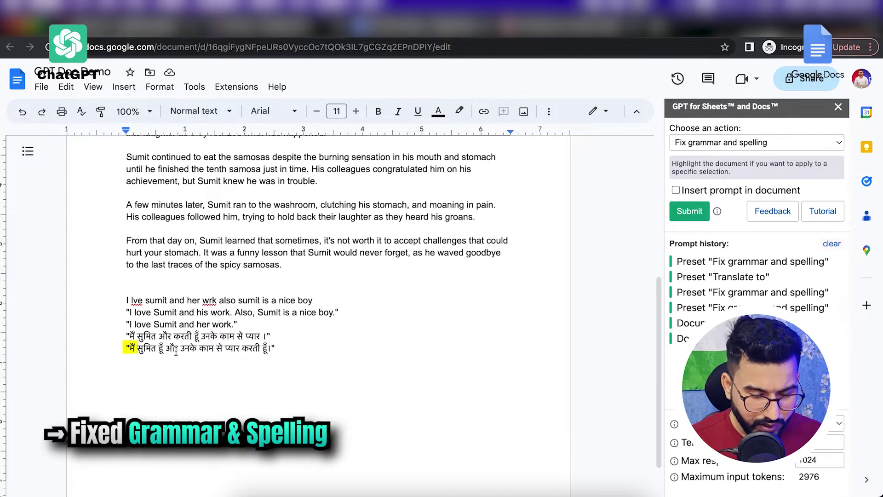
{"action": "left_click_drag", "start_coordinate": [241, 352], "coordinate": [285, 349]}
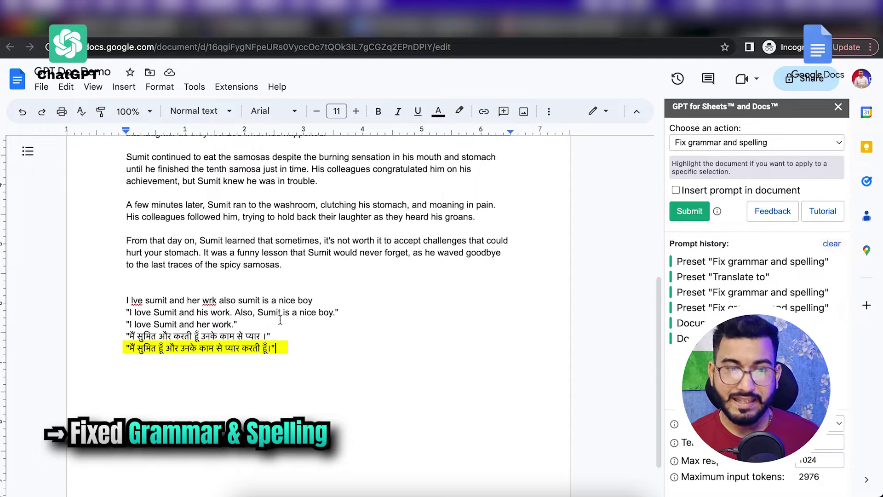
Copy the corrected English sentence ending in "is a nice boy." to a separate line below the Hindi lines
{"action": "left_click_drag", "start_coordinate": [343, 312], "coordinate": [128, 316]}
{"action": "key", "text": "ctrl+c"}
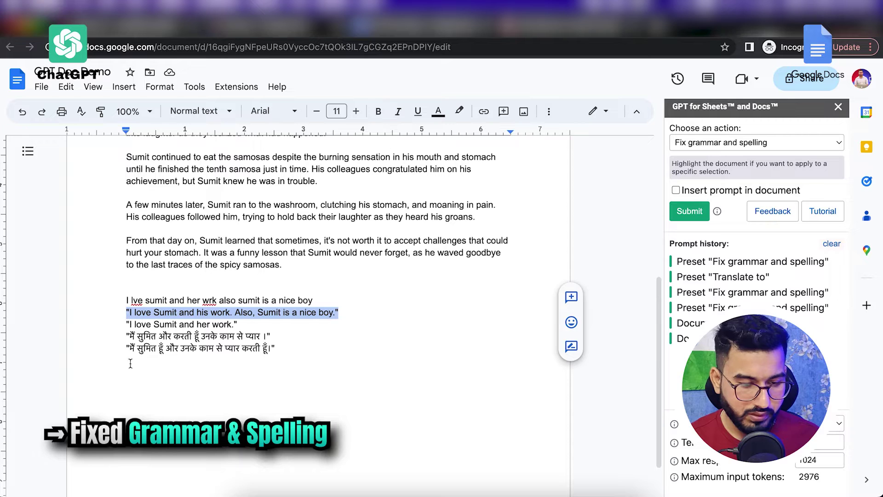
{"action": "left_click", "coordinate": [140, 395]}
{"action": "key", "text": "ctrl+v"}
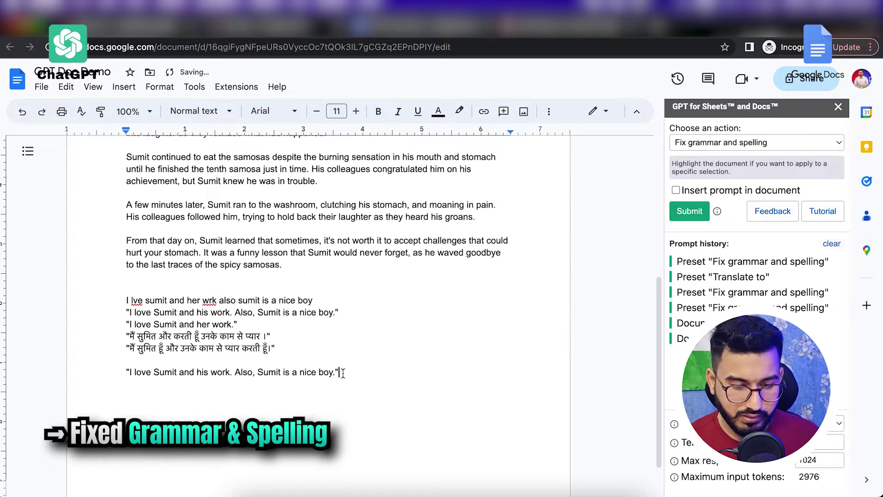
Translate the copied English sentence at the end of the document to "hindi" with the Translate to action
{"action": "left_click_drag", "start_coordinate": [340, 372], "coordinate": [124, 372]}
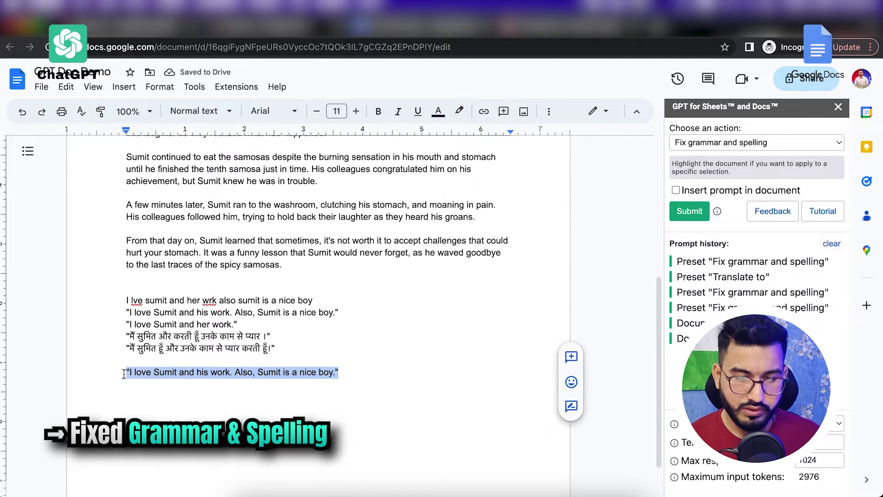
{"action": "left_click", "coordinate": [740, 147]}
{"action": "left_click", "coordinate": [723, 169]}
{"action": "left_click", "coordinate": [698, 181]}
{"action": "type", "text": "hindi"}
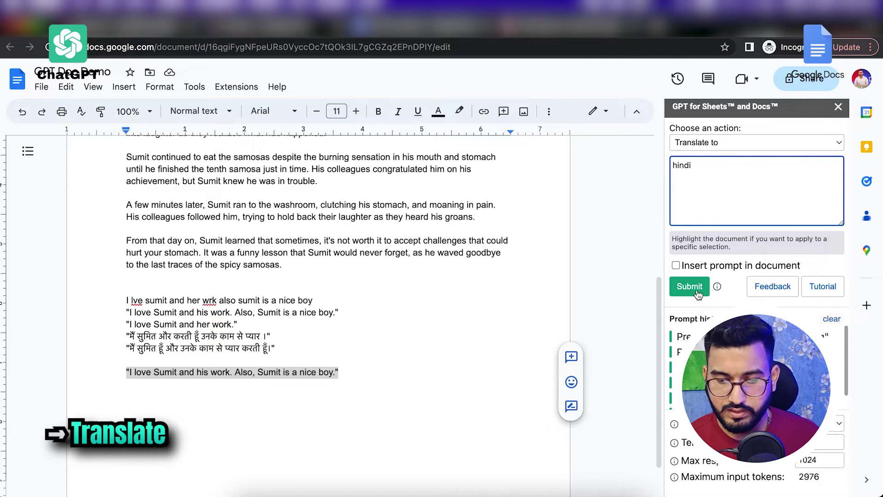
{"action": "left_click", "coordinate": [695, 290]}
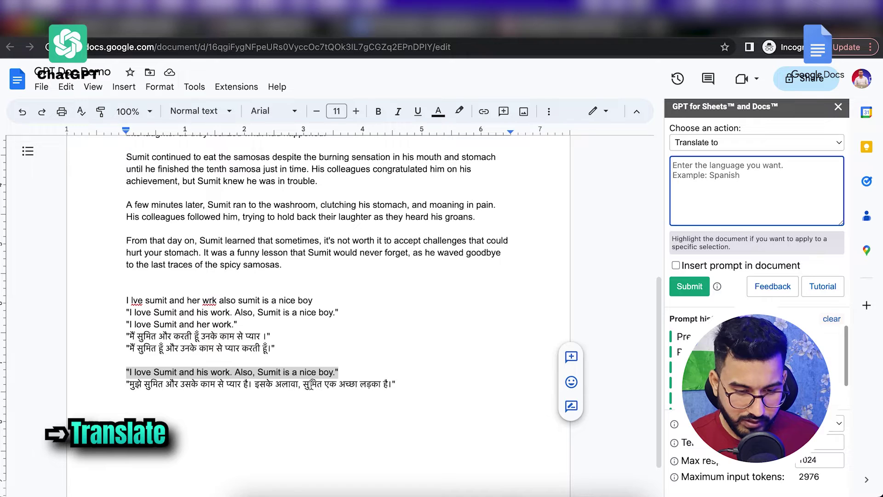
Scramble the new Hindi translation by moving "लड़का" before "एक" and "प्यार" before "और"
{"action": "double_click", "coordinate": [373, 384]}
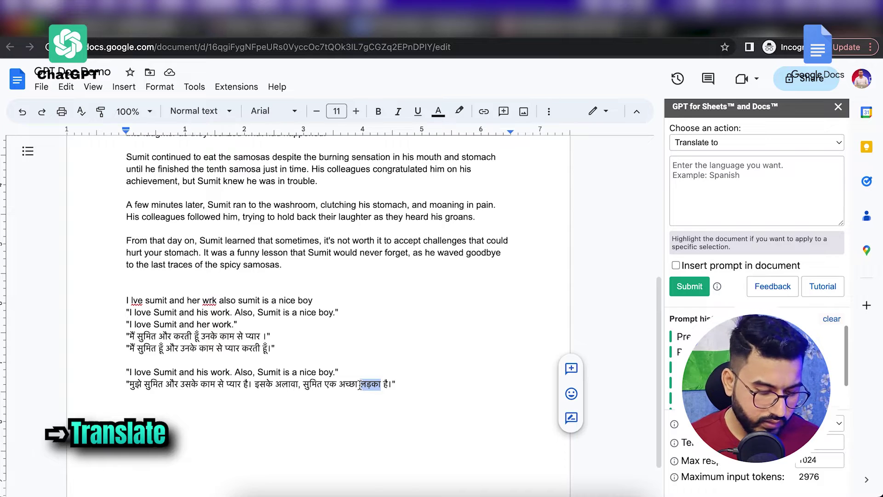
{"action": "key", "text": "BackSpace"}
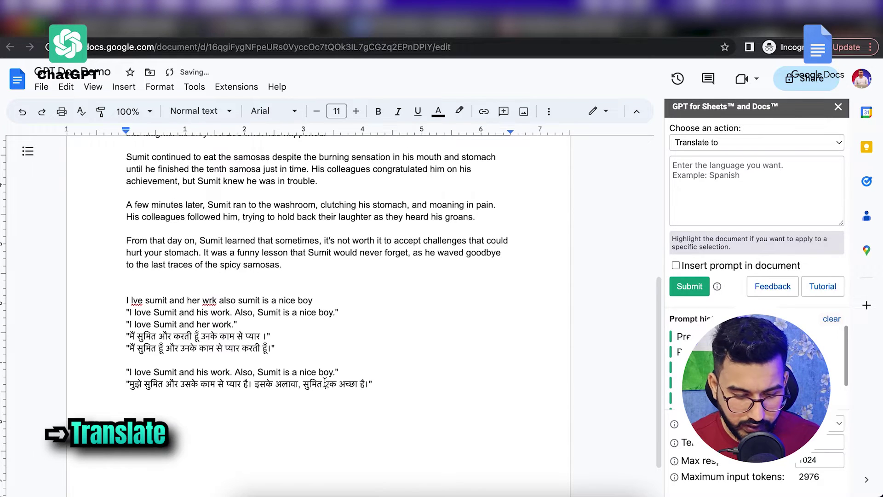
{"action": "key", "text": "ctrl+z"}
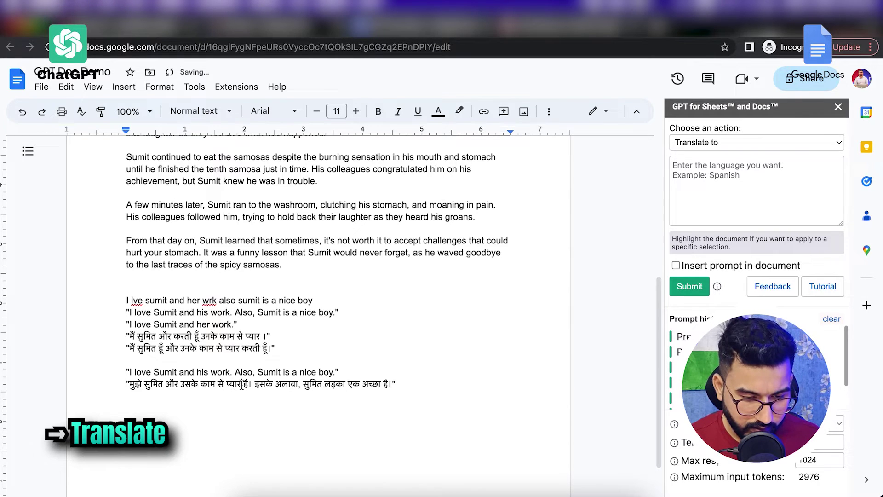
{"action": "left_click_drag", "start_coordinate": [243, 384], "coordinate": [228, 385]}
{"action": "key", "text": "BackSpace"}
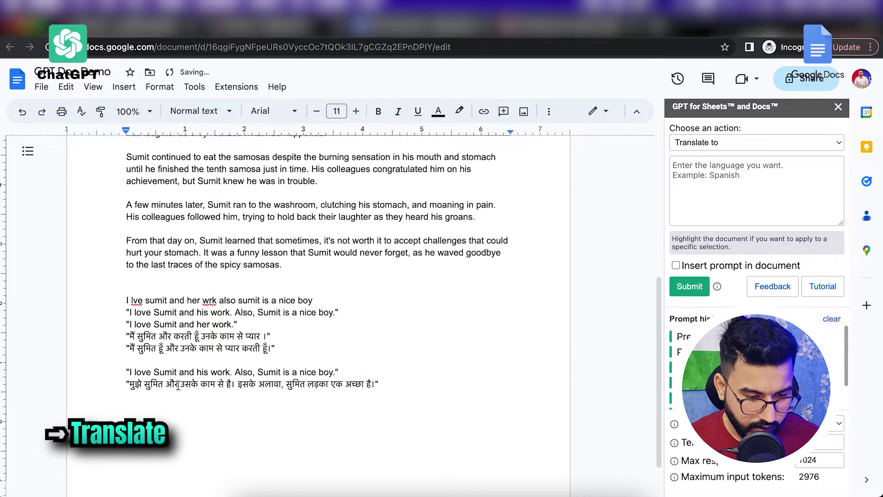
{"action": "key", "text": "ctrl+z"}
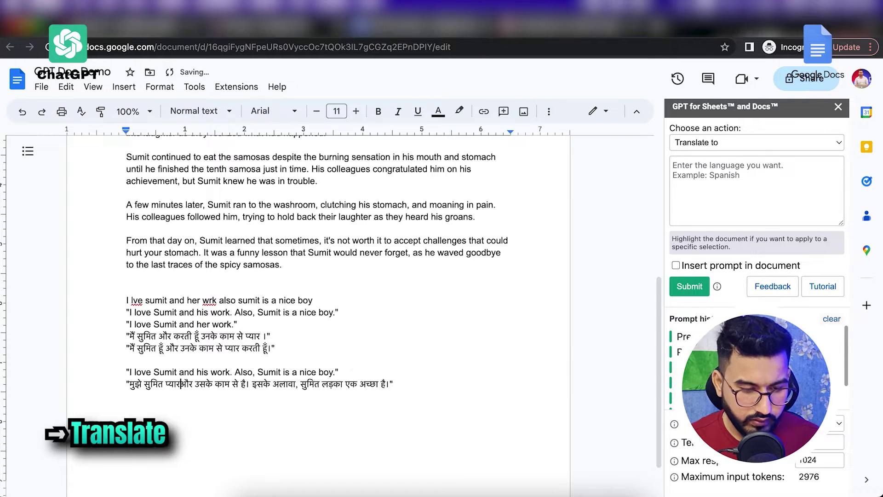
Run Fix grammar and spelling on the scrambled Hindi sentence at the end of the document
{"action": "left_click_drag", "start_coordinate": [398, 383], "coordinate": [126, 384]}
{"action": "left_click", "coordinate": [742, 142]}
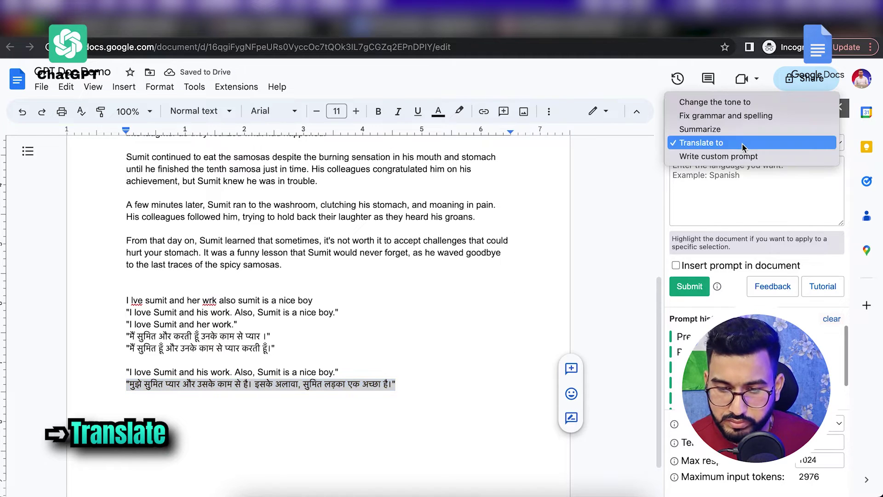
{"action": "left_click", "coordinate": [726, 115]}
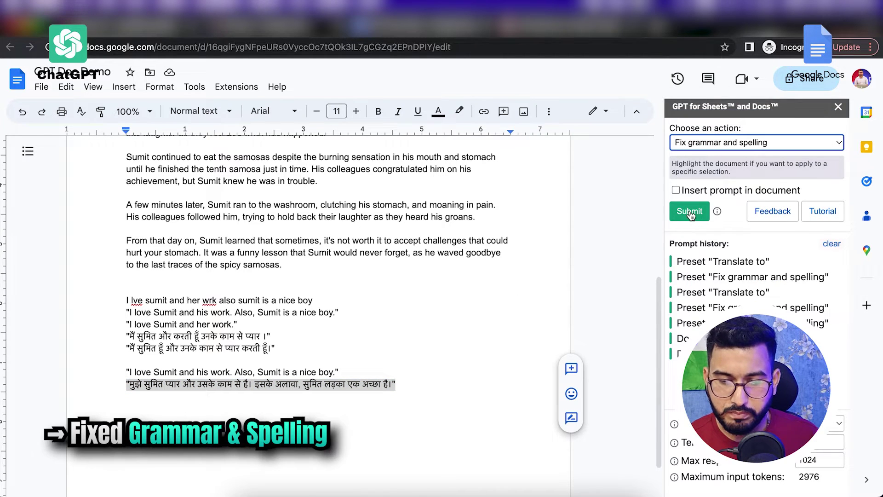
{"action": "left_click", "coordinate": [690, 212]}
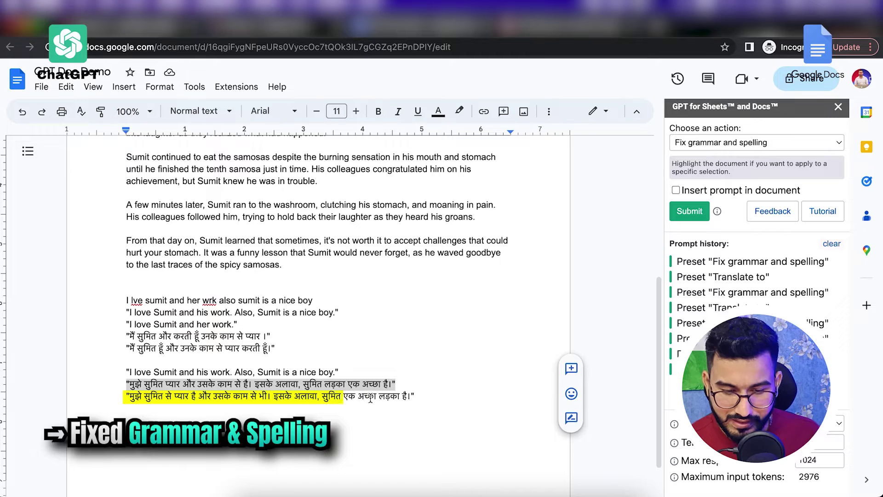
{"action": "left_click", "coordinate": [419, 395]}
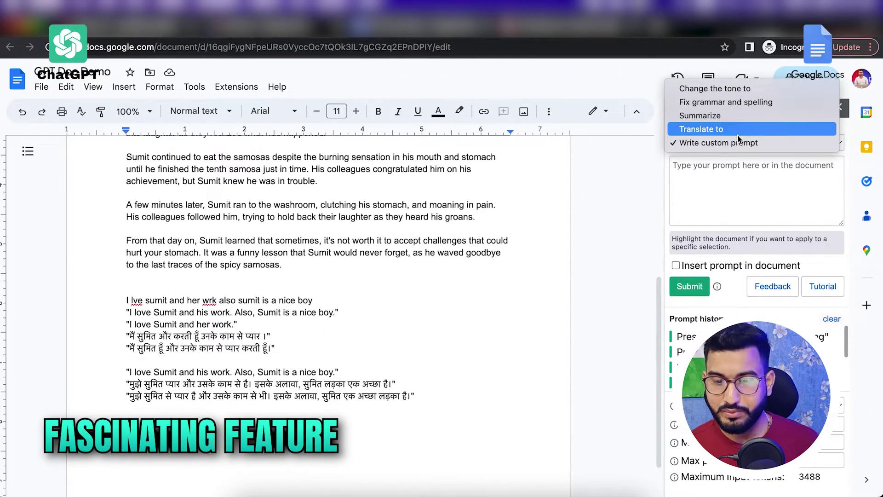
{"action": "left_click", "coordinate": [706, 115]}
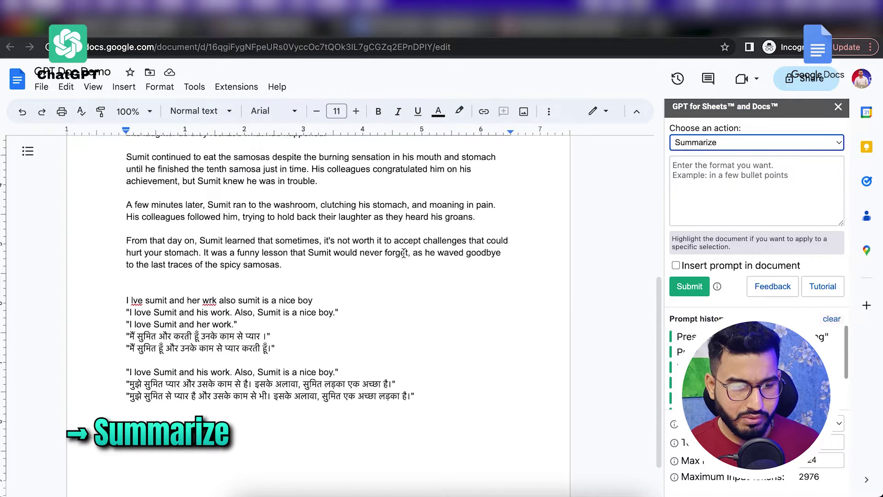
{"action": "scroll", "coordinate": [403, 252], "scroll_direction": "down", "scroll_amount": 2}
{"action": "left_click", "coordinate": [736, 144]}
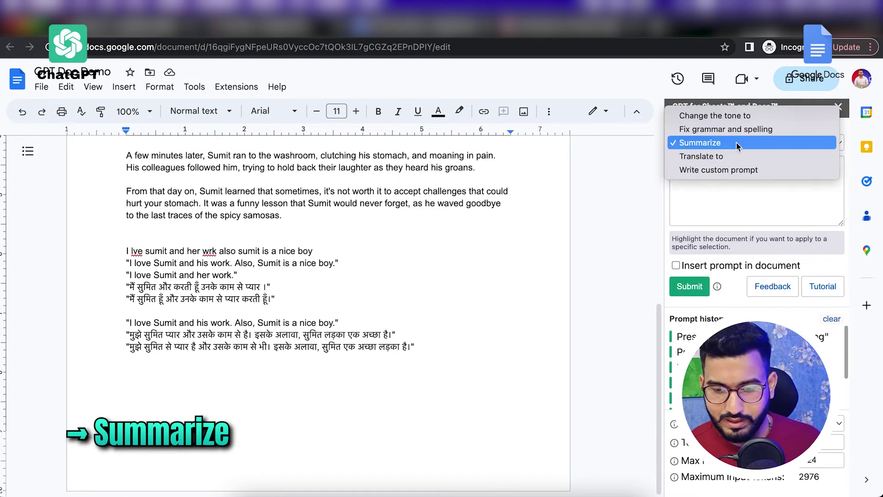
{"action": "left_click", "coordinate": [714, 171]}
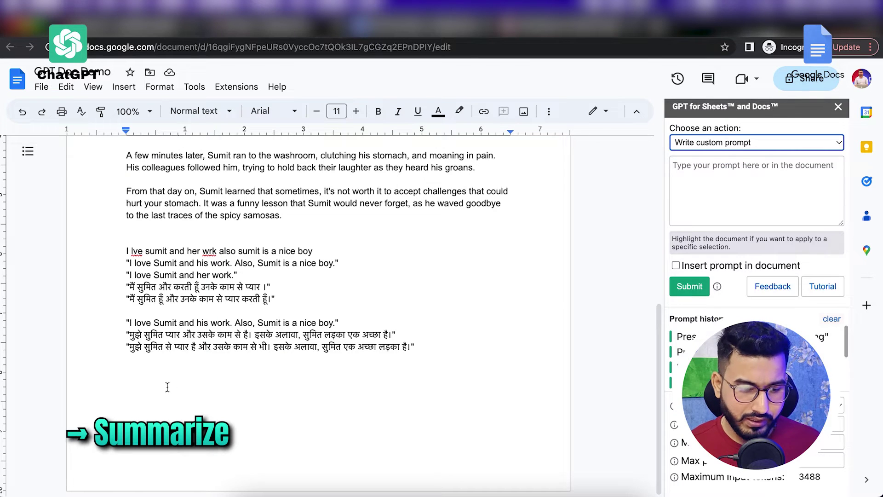
Add the line "Write history about cricket in 1000 words" below the last Hindi sentence
{"action": "left_click", "coordinate": [136, 373]}
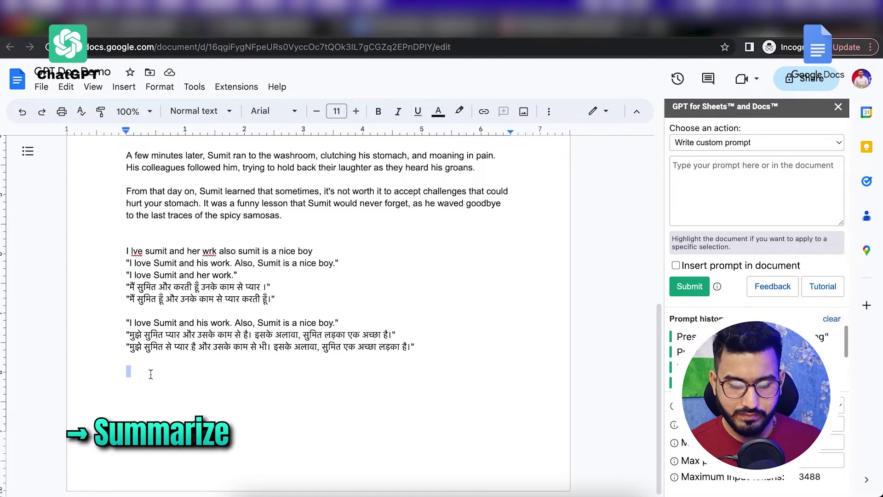
{"action": "type", "text": "writ"}
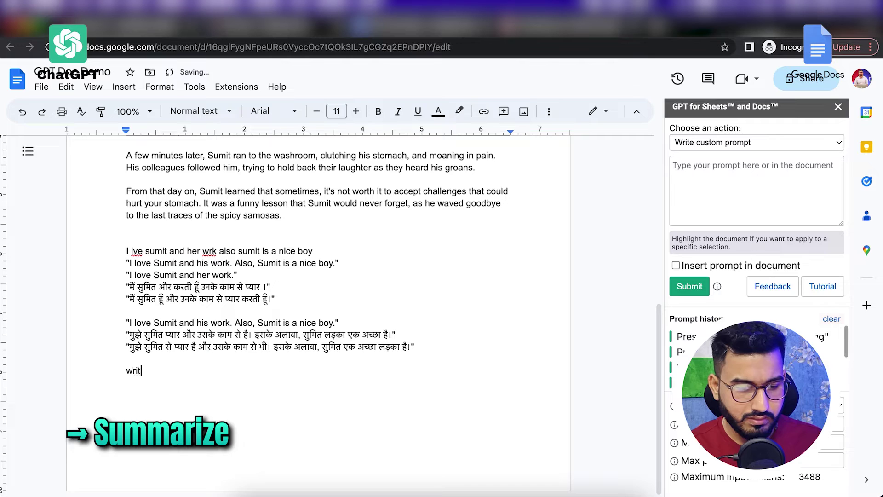
{"action": "type", "text": "e histry"}
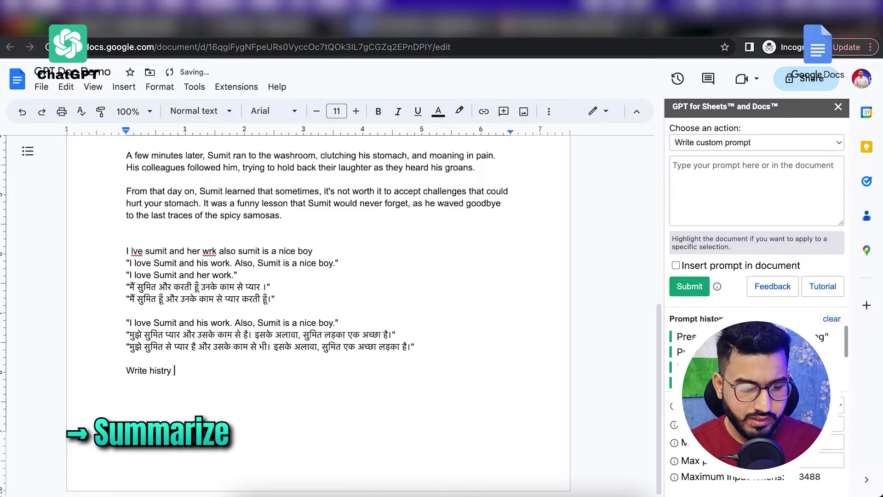
{"action": "key", "text": "BackSpace"}
{"action": "key", "text": "BackSpace"}
{"action": "key", "text": "BackSpace"}
{"action": "type", "text": "tory abour"}
{"action": "type", "text": " criucke"}
{"action": "key", "text": "BackSpace"}
{"action": "key", "text": "BackSpace"}
{"action": "key", "text": "BackSpace"}
{"action": "key", "text": "BackSpace"}
{"action": "type", "text": "cket in 1000 words"}
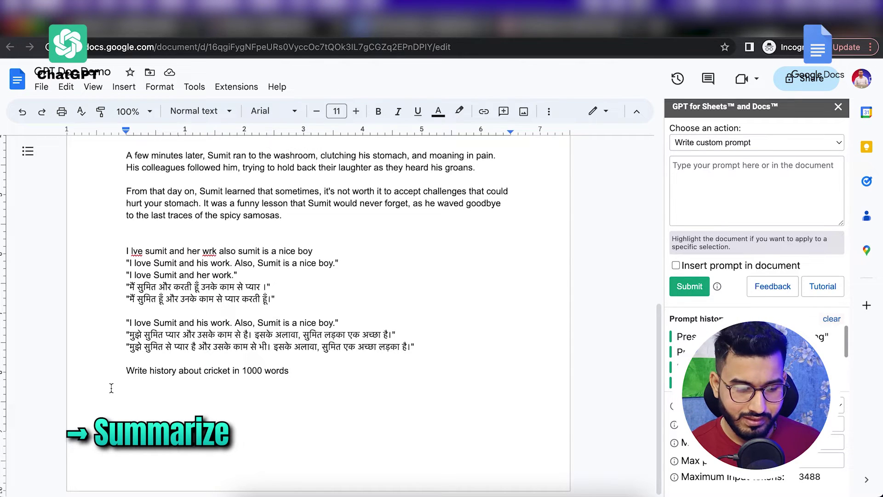
Submit the cricket line as a custom prompt and look through the generated article
{"action": "key", "text": "shift+Home"}
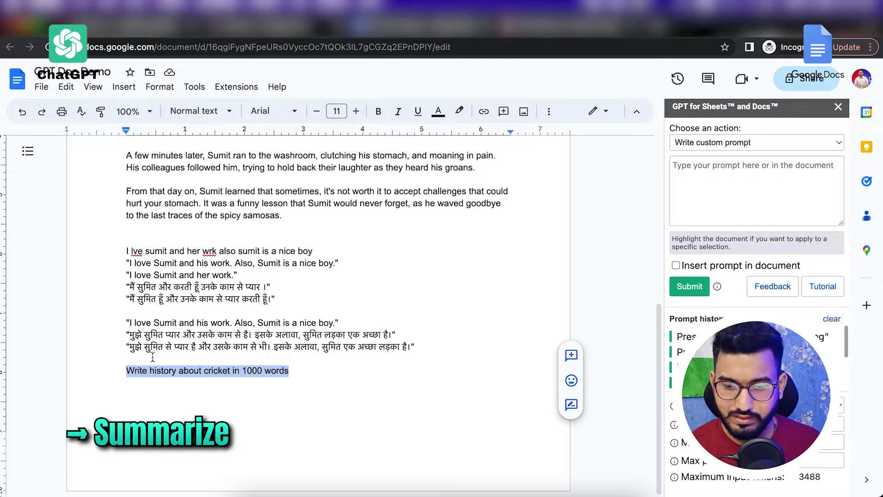
{"action": "left_click", "coordinate": [686, 289]}
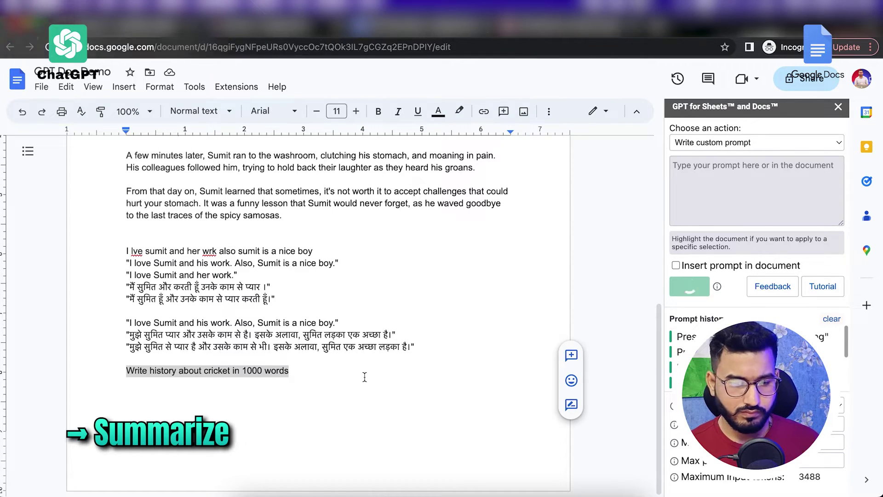
{"action": "scroll", "coordinate": [322, 395], "scroll_direction": "down", "scroll_amount": 6}
{"action": "scroll", "coordinate": [288, 413], "scroll_direction": "up", "scroll_amount": 4}
{"action": "scroll", "coordinate": [308, 362], "scroll_direction": "down", "scroll_amount": 2}
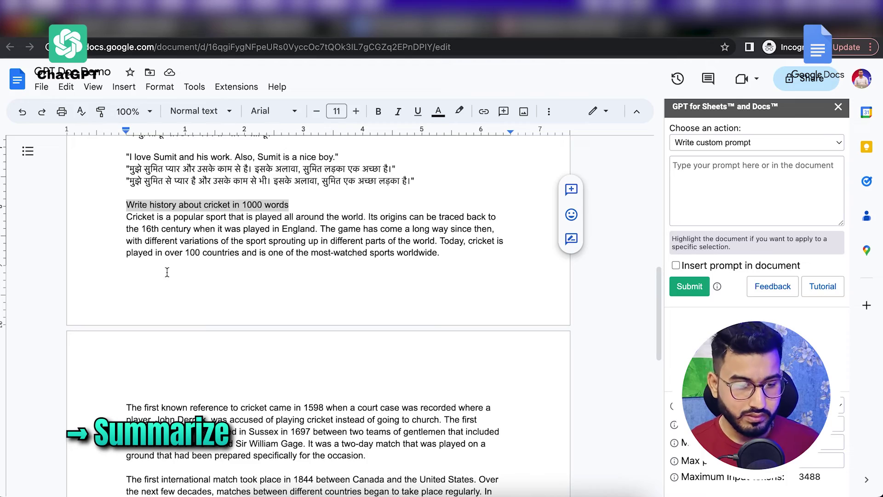
{"action": "scroll", "coordinate": [217, 272], "scroll_direction": "down", "scroll_amount": 8}
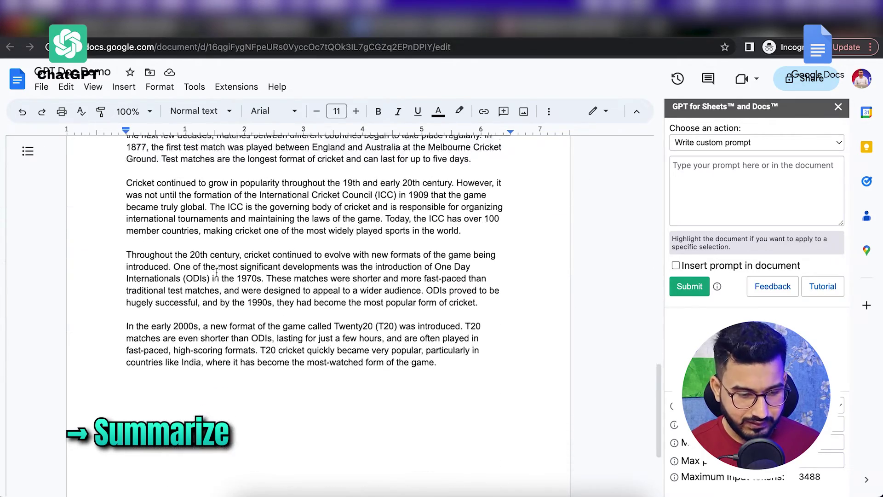
{"action": "scroll", "coordinate": [217, 272], "scroll_direction": "up", "scroll_amount": 8}
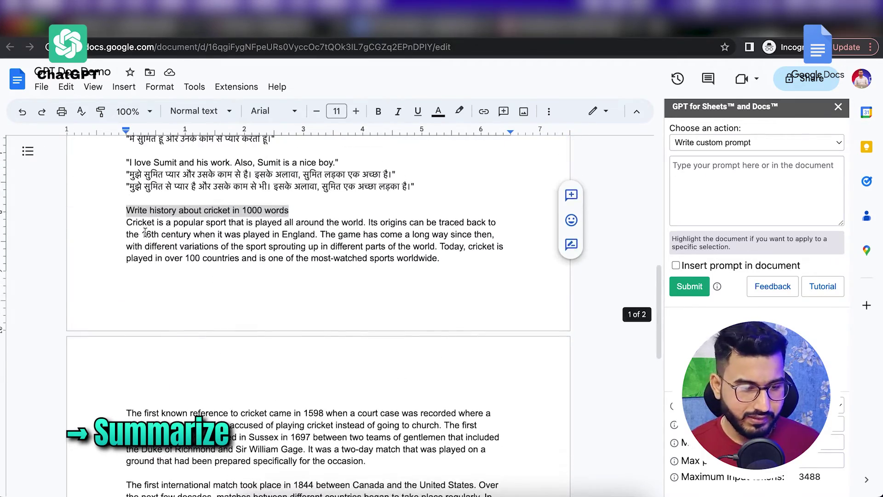
Run the Summarize action on the whole generated cricket article with the format "summarize this content in 5 points in hindi"
{"action": "left_click_drag", "start_coordinate": [128, 224], "coordinate": [443, 460]}
{"action": "left_click", "coordinate": [731, 144]}
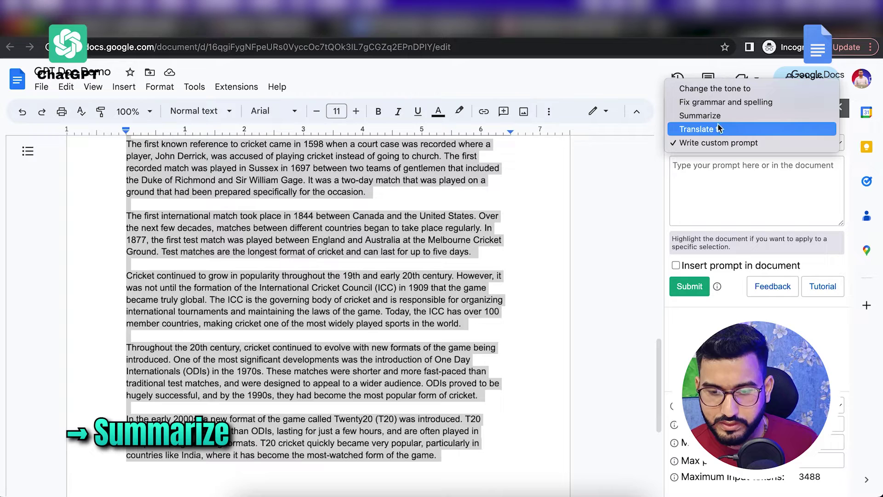
{"action": "left_click", "coordinate": [699, 114]}
{"action": "left_click", "coordinate": [687, 169]}
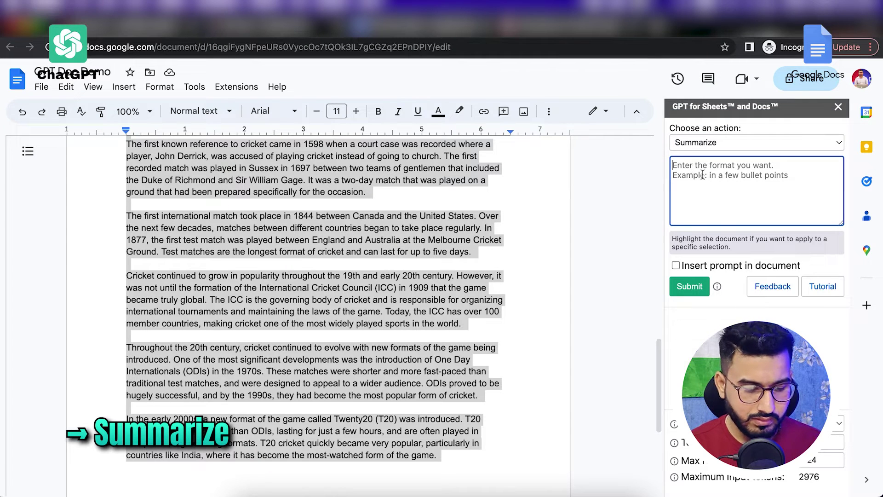
{"action": "type", "text": "summarize this content in 5 points in"}
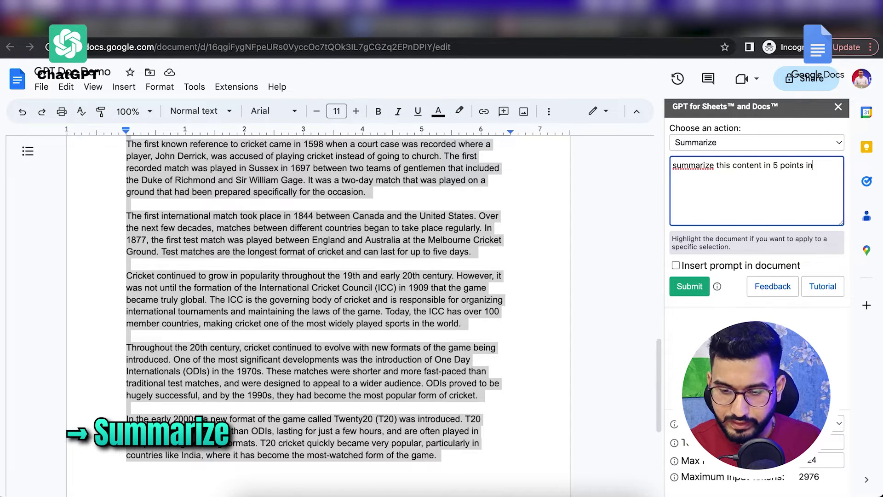
{"action": "type", "text": "di"}
{"action": "left_click", "coordinate": [685, 287]}
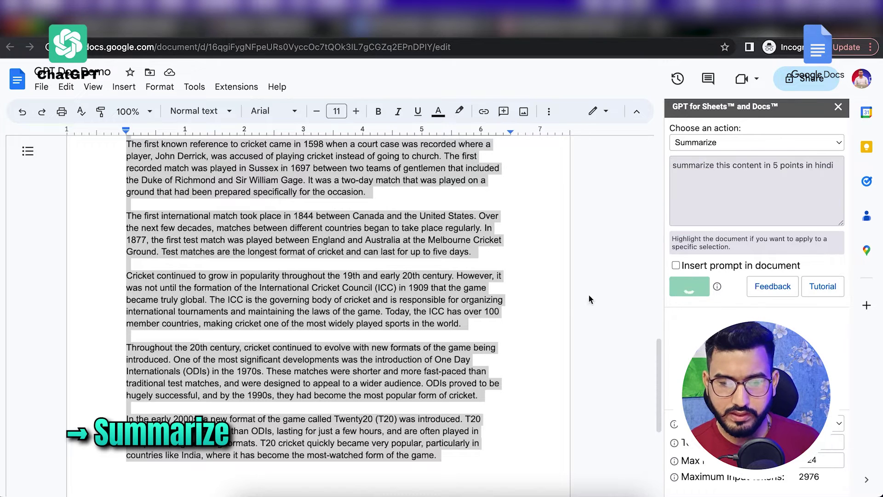
{"action": "scroll", "coordinate": [458, 292], "scroll_direction": "down", "scroll_amount": 5}
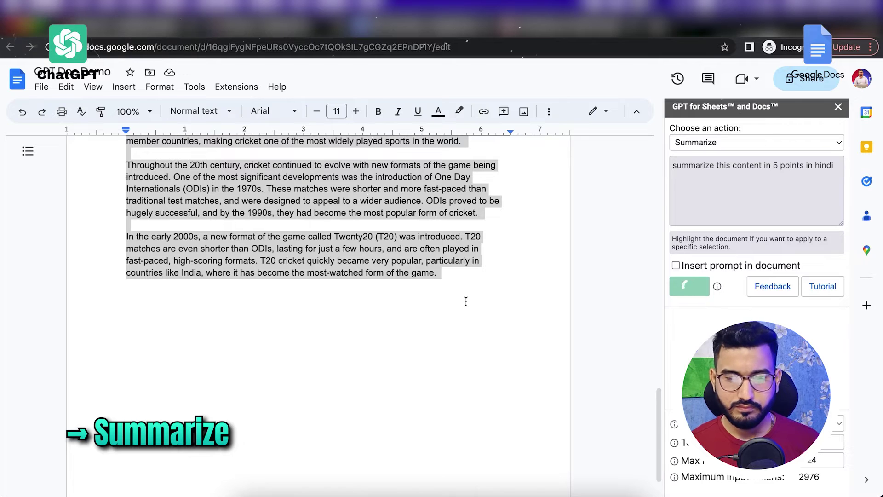
{"action": "scroll", "coordinate": [465, 302], "scroll_direction": "down", "scroll_amount": 1}
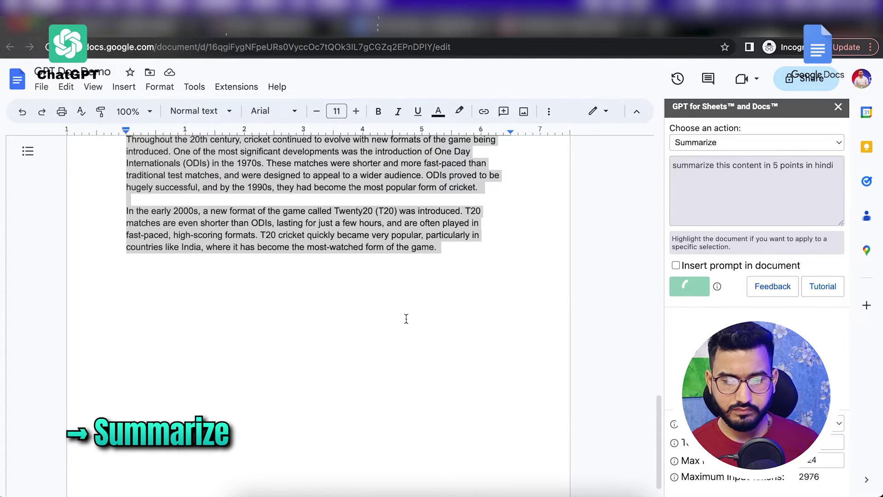
{"action": "left_click", "coordinate": [353, 306]}
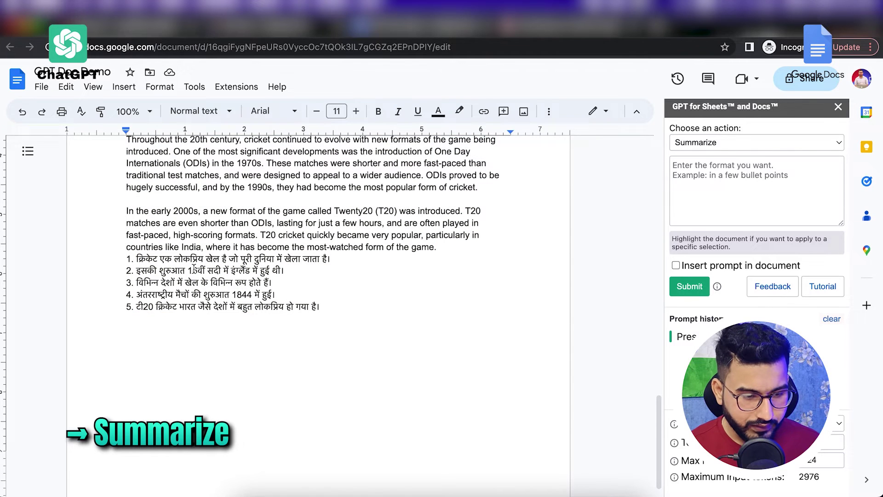
Read through the numbered Hindi summary points and compare them with the cricket article above
{"action": "left_click_drag", "start_coordinate": [137, 258], "coordinate": [226, 285]}
{"action": "left_click_drag", "start_coordinate": [148, 294], "coordinate": [247, 293]}
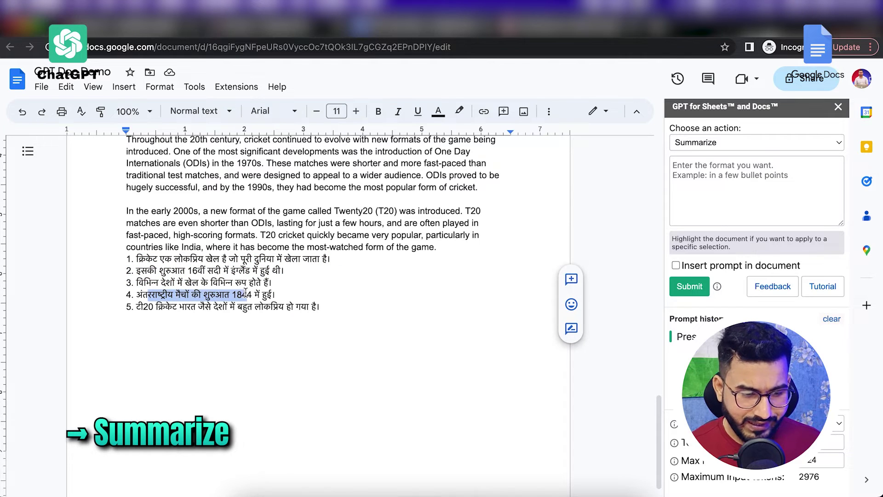
{"action": "left_click", "coordinate": [281, 297]}
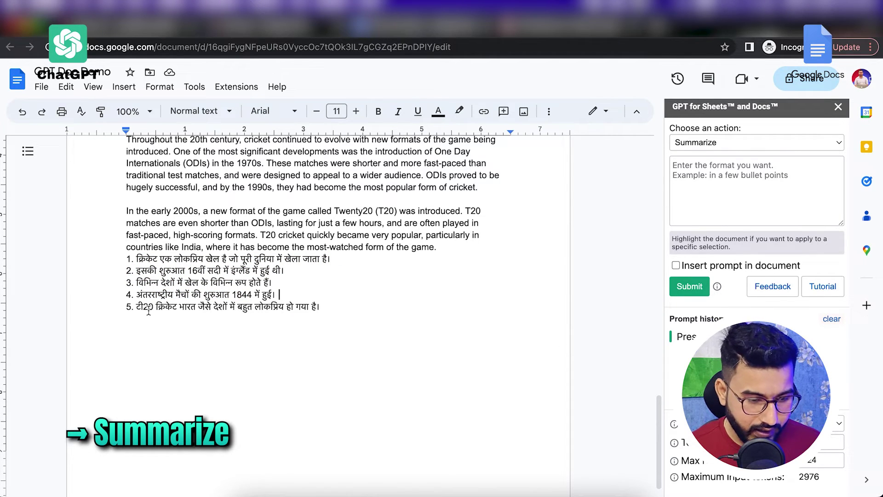
{"action": "left_click_drag", "start_coordinate": [137, 306], "coordinate": [265, 312]}
{"action": "left_click", "coordinate": [343, 319]}
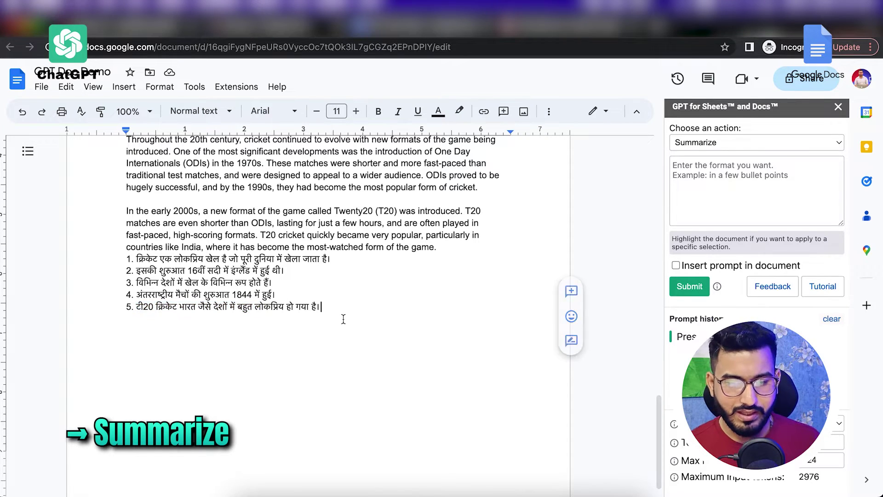
{"action": "scroll", "coordinate": [343, 319], "scroll_direction": "up", "scroll_amount": 5}
{"action": "scroll", "coordinate": [343, 318], "scroll_direction": "down", "scroll_amount": 1}
{"action": "scroll", "coordinate": [343, 318], "scroll_direction": "down", "scroll_amount": 3}
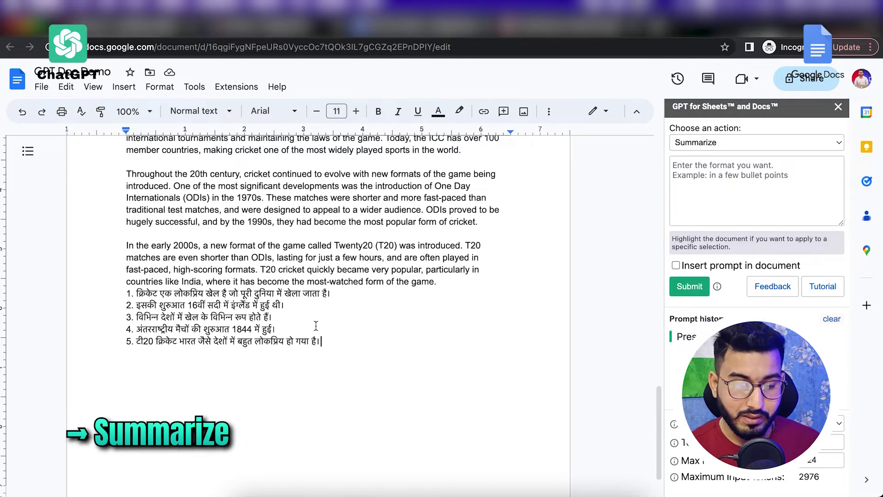
Delete the numbered Hindi summary below the cricket article
{"action": "left_click_drag", "start_coordinate": [324, 342], "coordinate": [128, 294]}
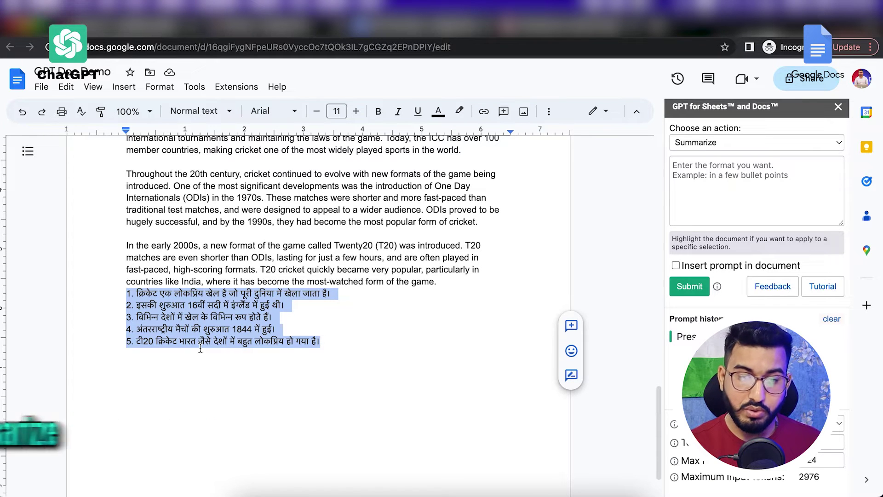
{"action": "key", "text": "BackSpace"}
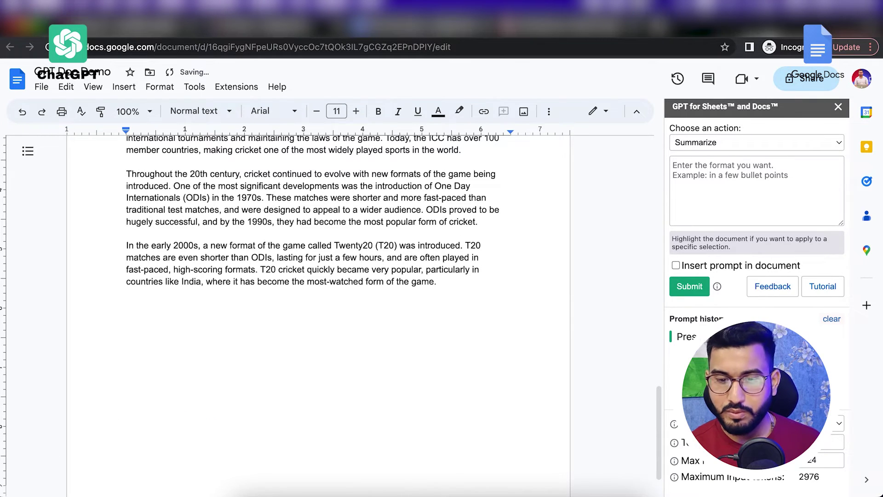
Search Google for "tamil news website" in a new browser tab
{"action": "left_click", "coordinate": [658, 26]}
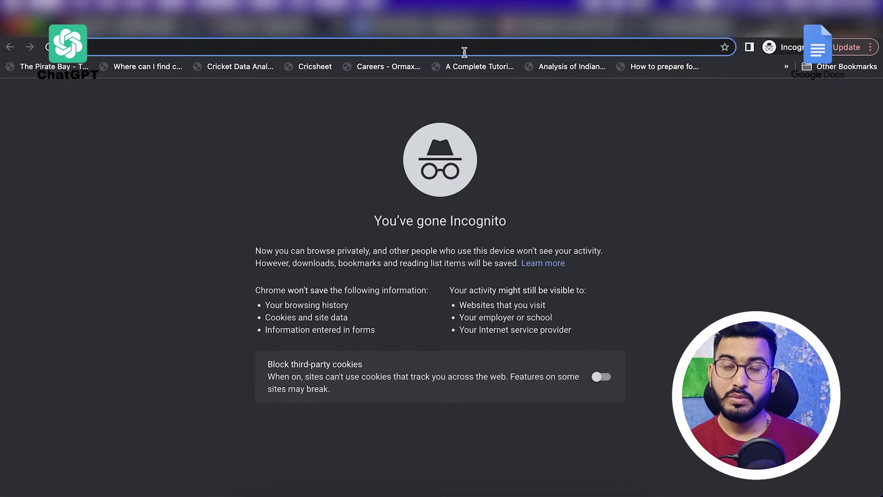
{"action": "type", "text": "tamil"}
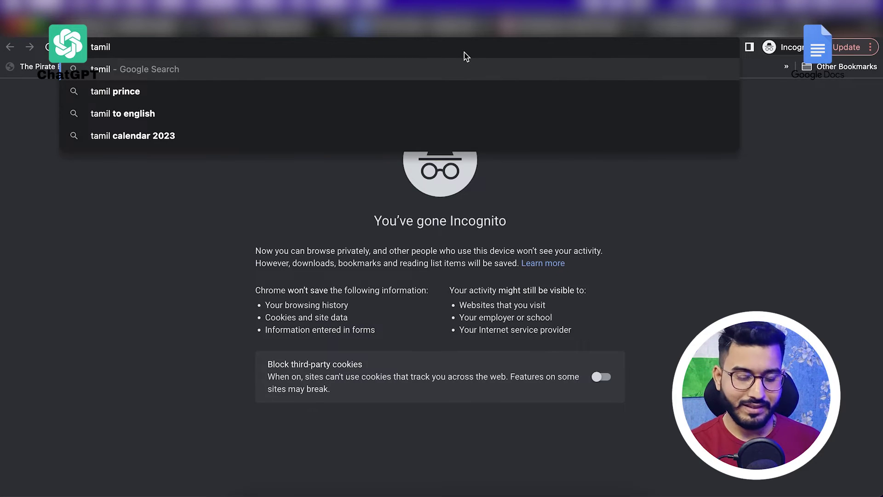
{"action": "type", "text": " new "}
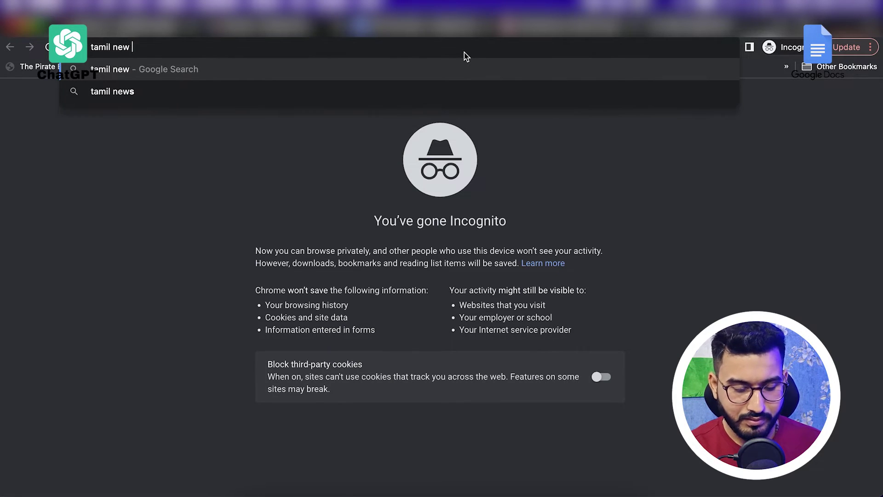
{"action": "type", "text": "website"}
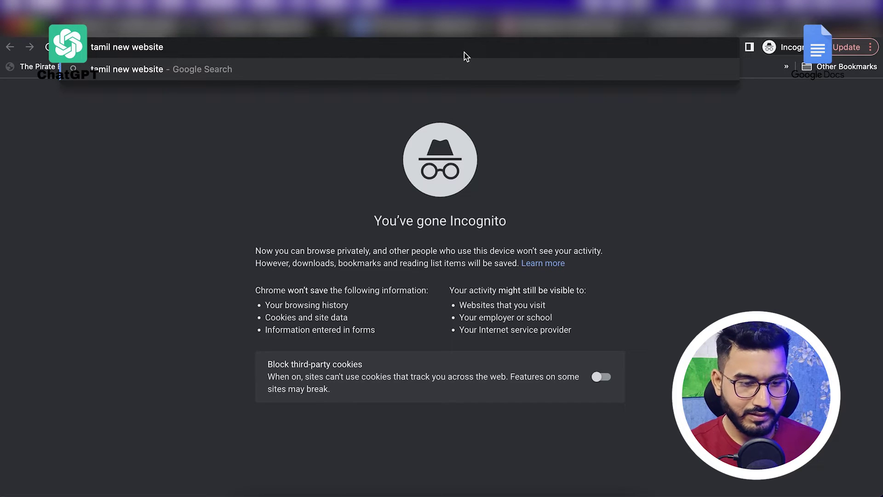
{"action": "key", "text": "BackSpace"}
{"action": "key", "text": "BackSpace"}
{"action": "key", "text": "BackSpace"}
{"action": "key", "text": "BackSpace"}
{"action": "key", "text": "BackSpace"}
{"action": "key", "text": "BackSpace"}
{"action": "key", "text": "BackSpace"}
{"action": "key", "text": "BackSpace"}
{"action": "key", "text": "BackSpace"}
{"action": "type", "text": "s "}
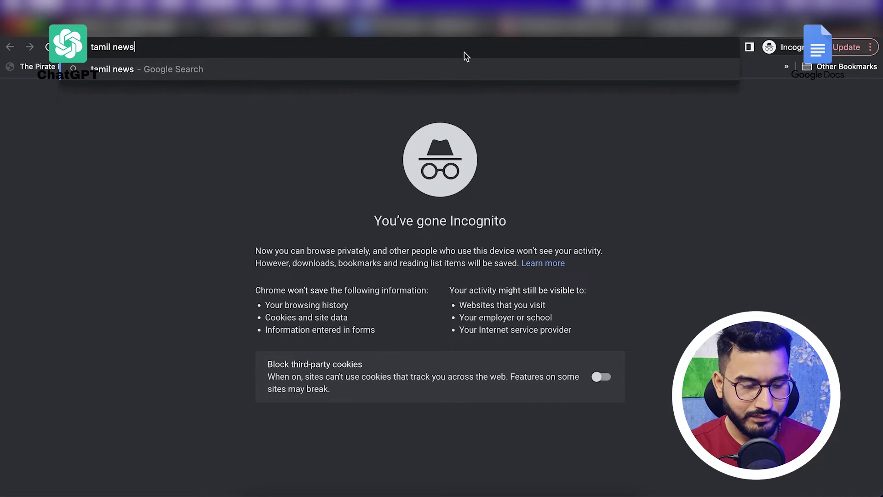
{"action": "type", "text": "website"}
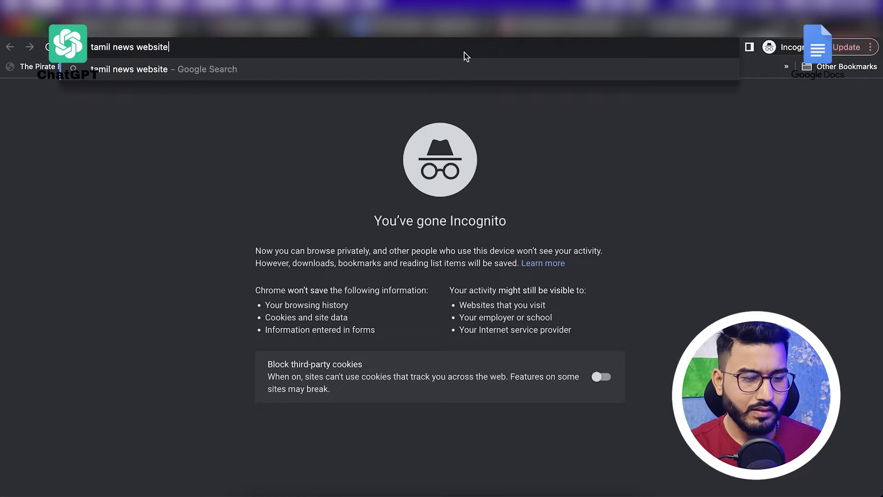
{"action": "key", "text": "Return"}
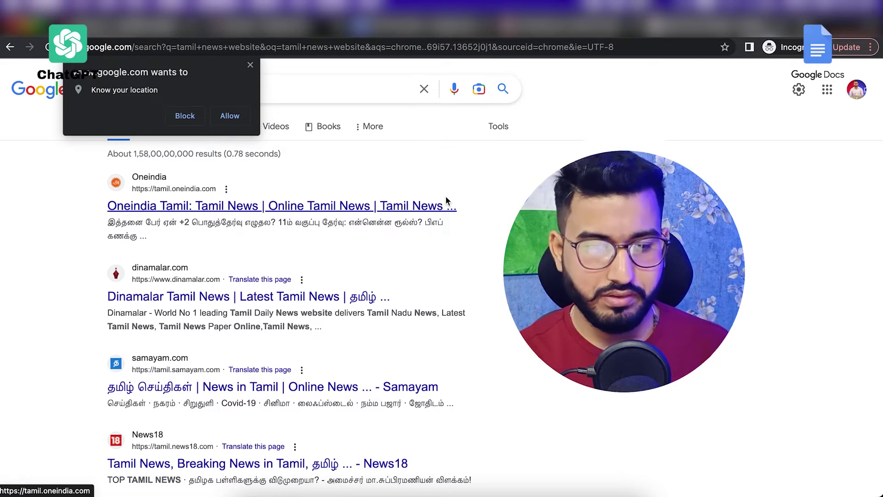
Open the Samayam Tamil news site from the search results
{"action": "scroll", "coordinate": [312, 279], "scroll_direction": "down", "scroll_amount": 2}
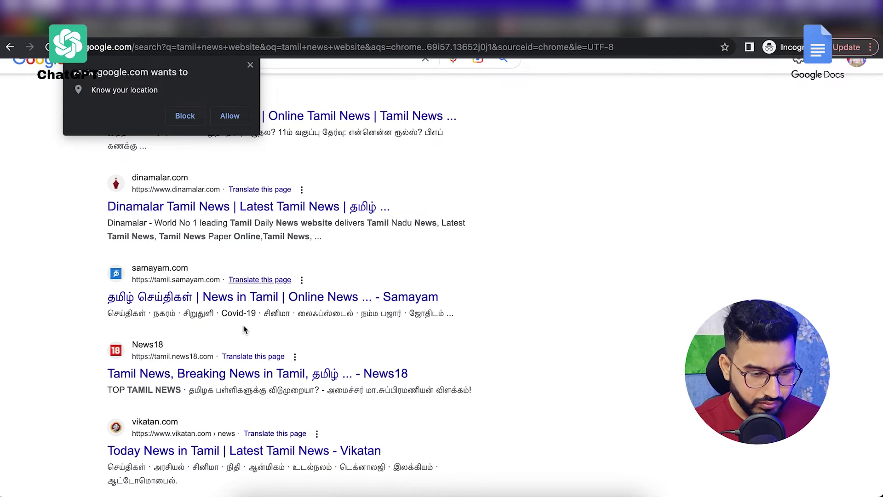
{"action": "scroll", "coordinate": [260, 258], "scroll_direction": "down", "scroll_amount": 1}
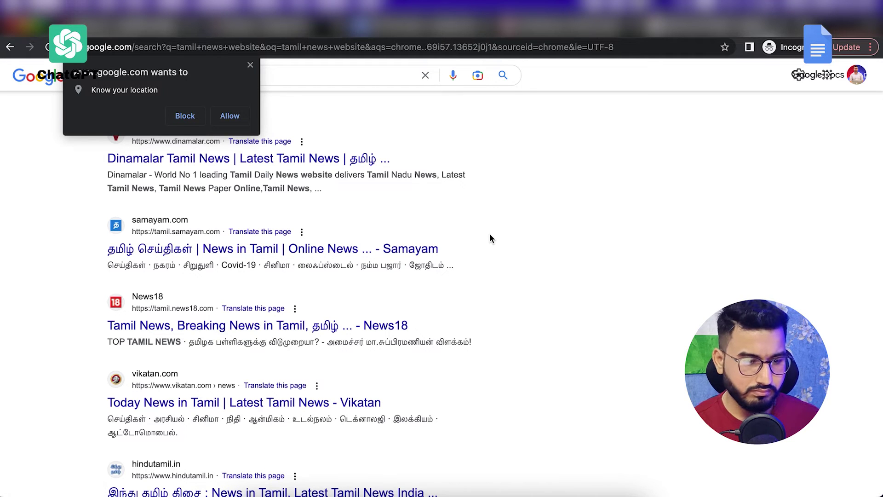
{"action": "scroll", "coordinate": [490, 235], "scroll_direction": "down", "scroll_amount": 1}
{"action": "left_click", "coordinate": [414, 234]}
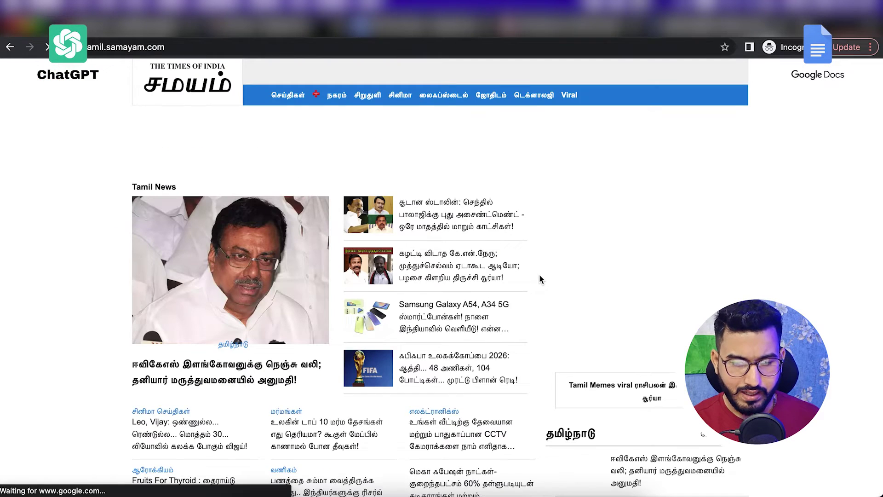
Open the Samayam news article about Stalin's new assignment for Senthil Balaji and look through its text
{"action": "scroll", "coordinate": [540, 276], "scroll_direction": "down", "scroll_amount": 2}
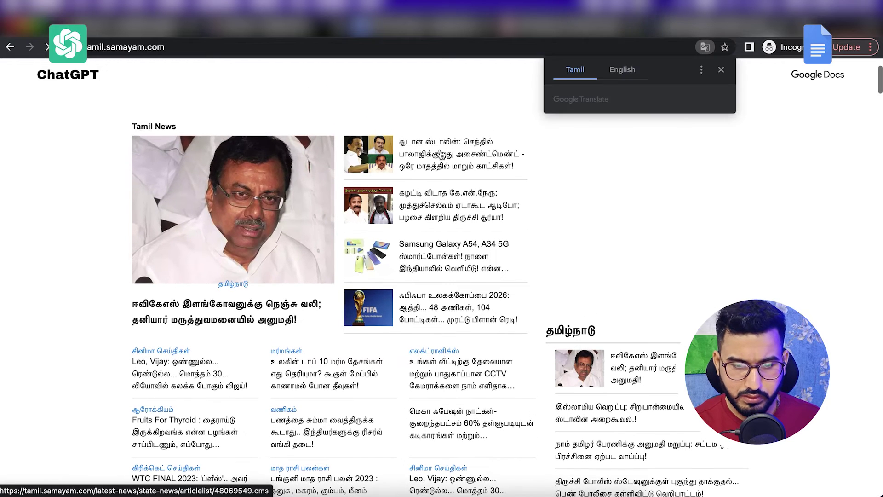
{"action": "left_click", "coordinate": [437, 154]}
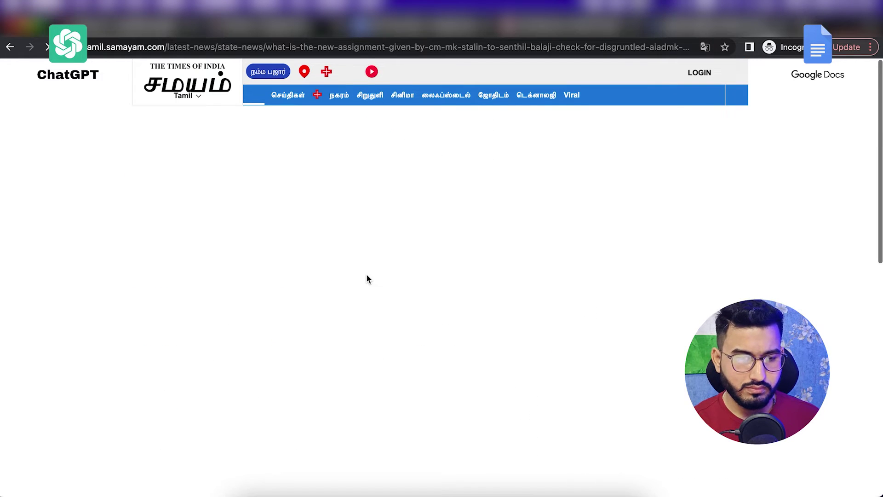
{"action": "scroll", "coordinate": [367, 274], "scroll_direction": "down", "scroll_amount": 4}
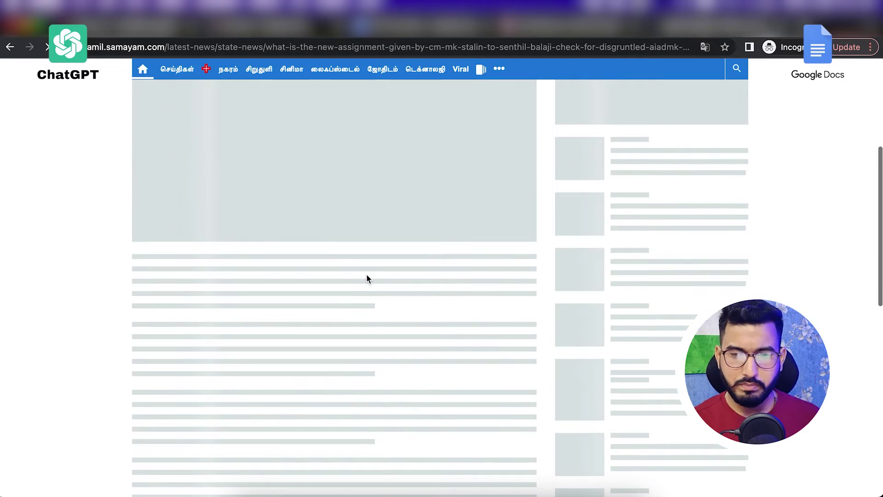
{"action": "scroll", "coordinate": [366, 274], "scroll_direction": "down", "scroll_amount": 6}
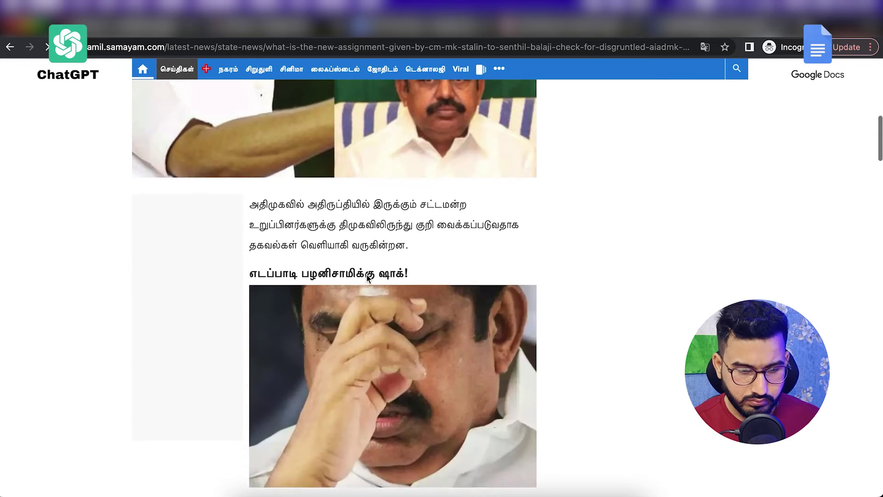
{"action": "scroll", "coordinate": [366, 272], "scroll_direction": "up", "scroll_amount": 12}
{"action": "scroll", "coordinate": [366, 272], "scroll_direction": "down", "scroll_amount": 15}
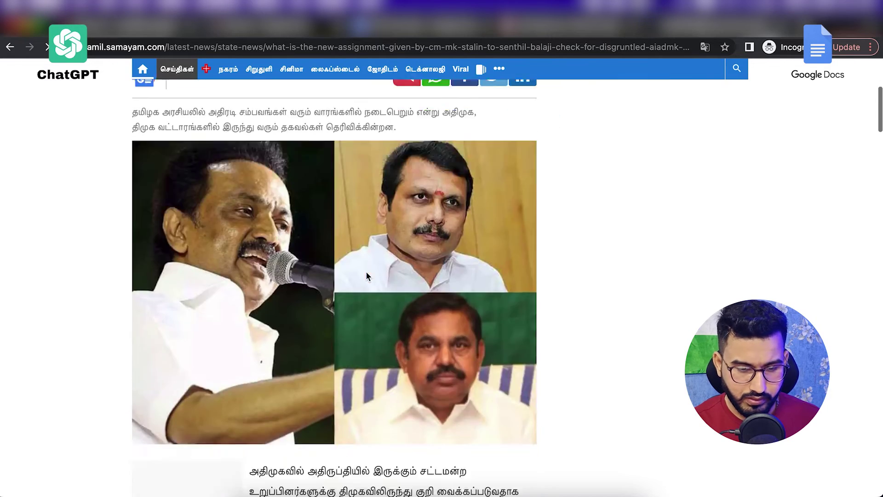
{"action": "scroll", "coordinate": [366, 276], "scroll_direction": "up", "scroll_amount": 10}
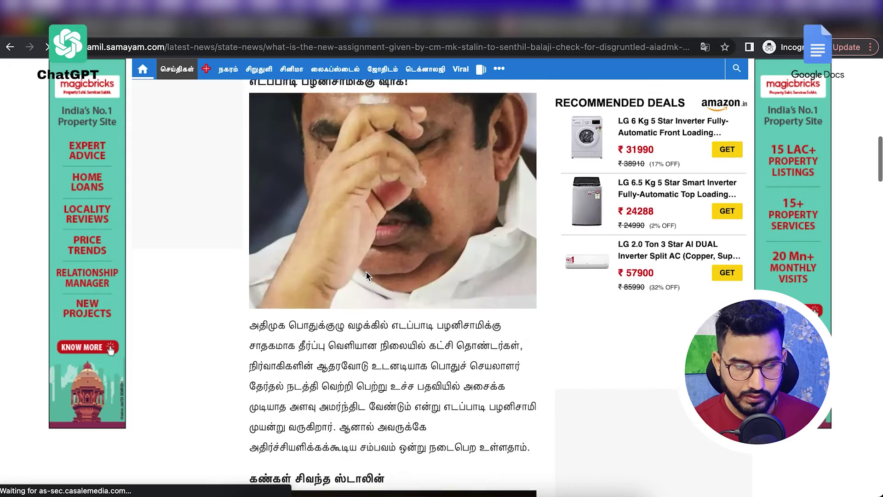
{"action": "scroll", "coordinate": [366, 272], "scroll_direction": "up", "scroll_amount": 2}
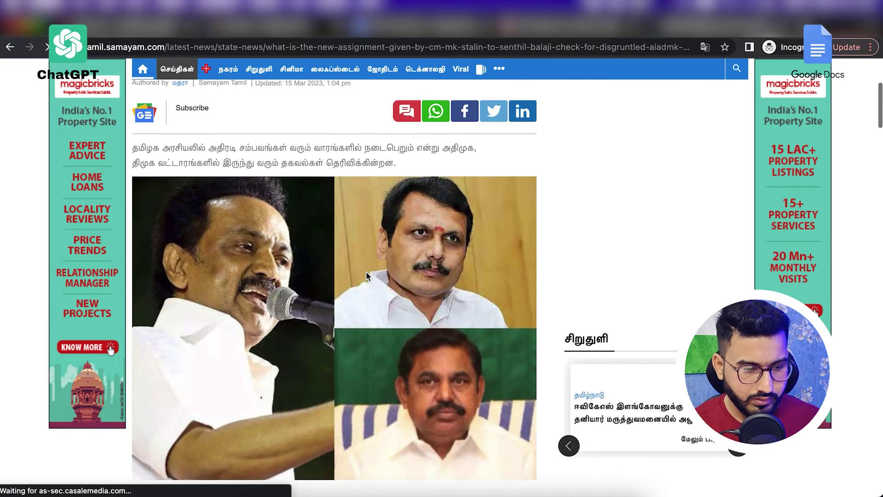
Select and copy the whole Tamil article, from the intro lines above the lead photo to the end of its last paragraph
{"action": "double_click", "coordinate": [132, 150]}
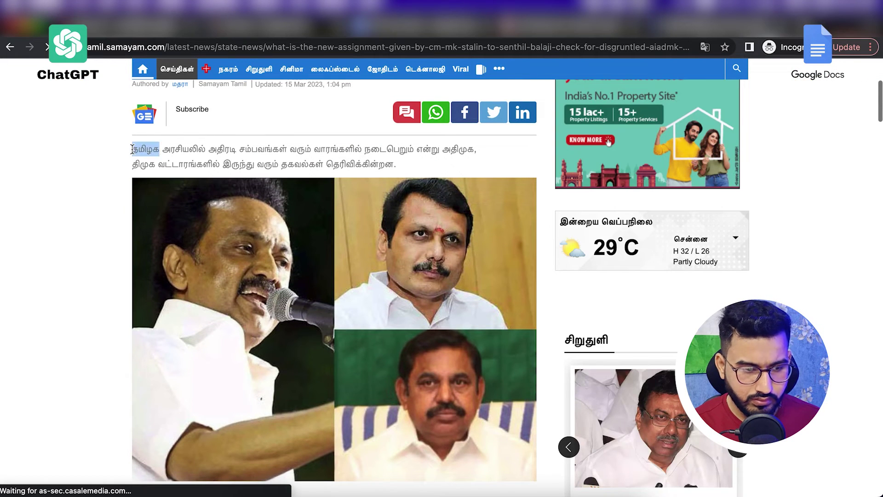
{"action": "left_click", "coordinate": [145, 158]}
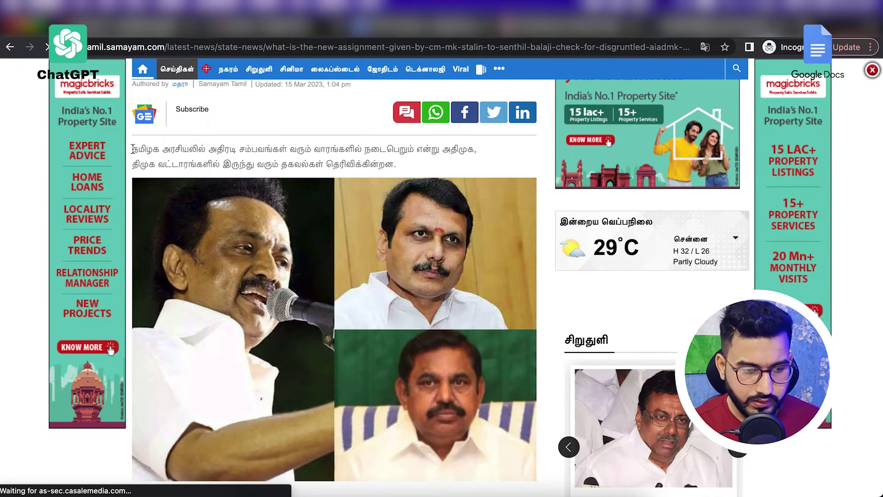
{"action": "triple_click", "coordinate": [399, 165]}
{"action": "left_click", "coordinate": [138, 158]}
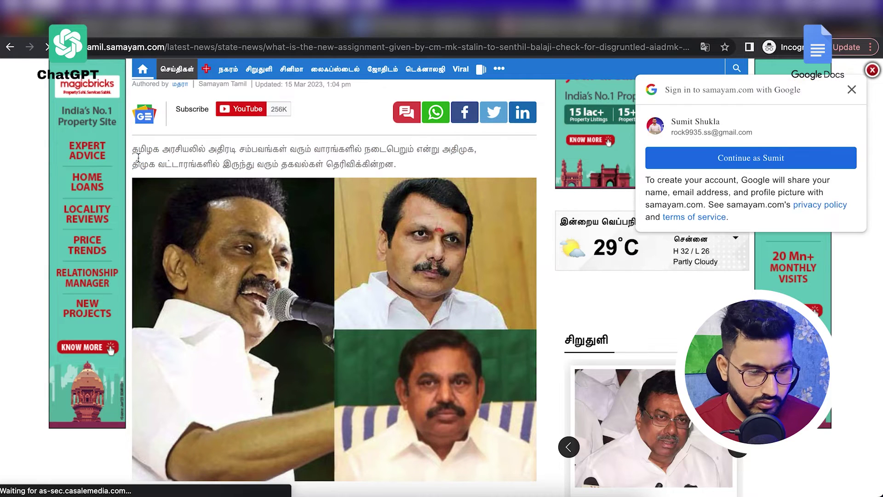
{"action": "left_click_drag", "start_coordinate": [138, 157], "coordinate": [432, 440]}
{"action": "left_click", "coordinate": [432, 440]}
{"action": "scroll", "coordinate": [432, 440], "scroll_direction": "down", "scroll_amount": 10}
{"action": "scroll", "coordinate": [432, 442], "scroll_direction": "down", "scroll_amount": 8}
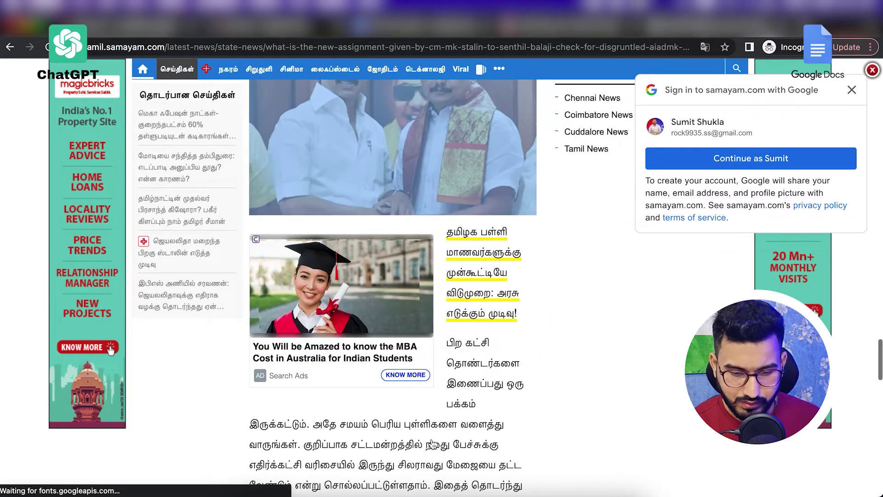
{"action": "scroll", "coordinate": [432, 444], "scroll_direction": "down", "scroll_amount": 9}
{"action": "key", "text": "super+a"}
{"action": "scroll", "coordinate": [433, 443], "scroll_direction": "up", "scroll_amount": 4}
{"action": "left_click_drag", "start_coordinate": [432, 443], "coordinate": [505, 354]}
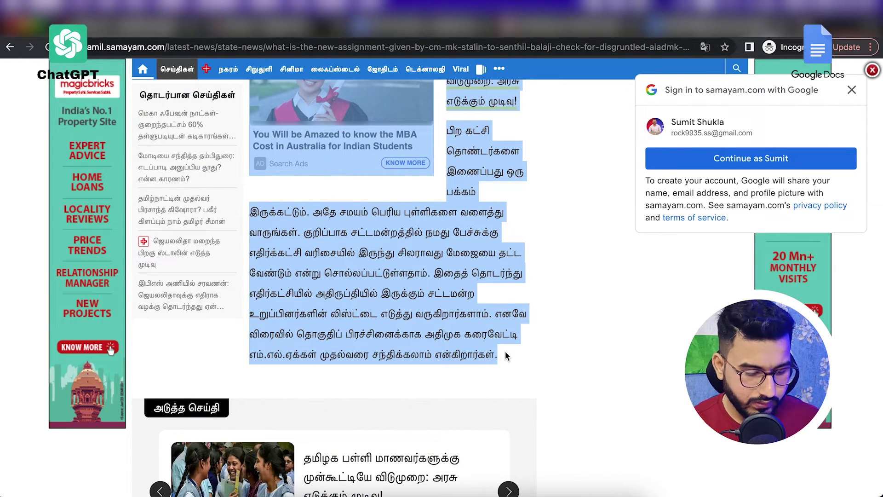
Return to the Google Docs document and paste the copied Tamil article on a new line below the cricket article
{"action": "left_click", "coordinate": [392, 7]}
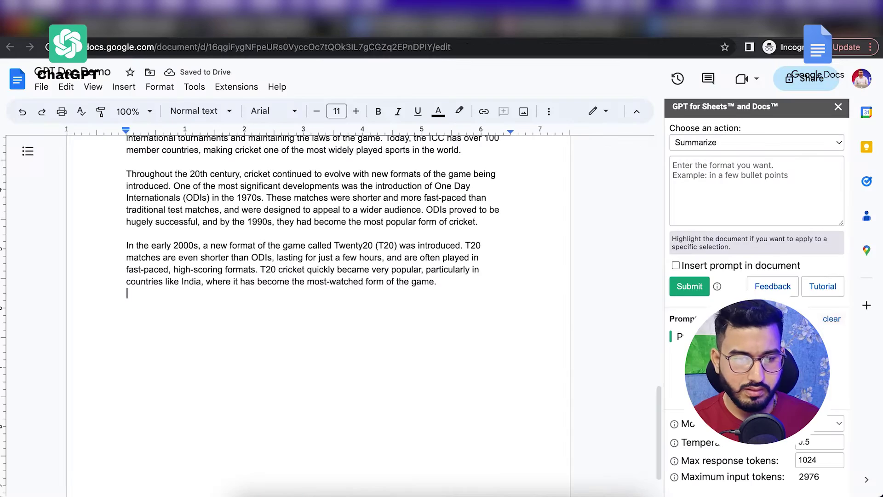
{"action": "key", "text": "Return"}
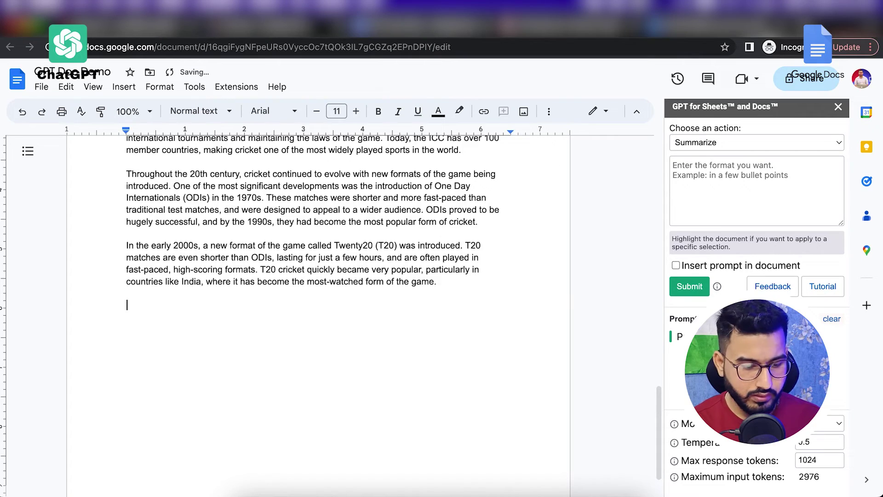
{"action": "key", "text": "ctrl+v"}
{"action": "scroll", "coordinate": [149, 357], "scroll_direction": "up", "scroll_amount": 10}
{"action": "scroll", "coordinate": [149, 357], "scroll_direction": "up", "scroll_amount": 3}
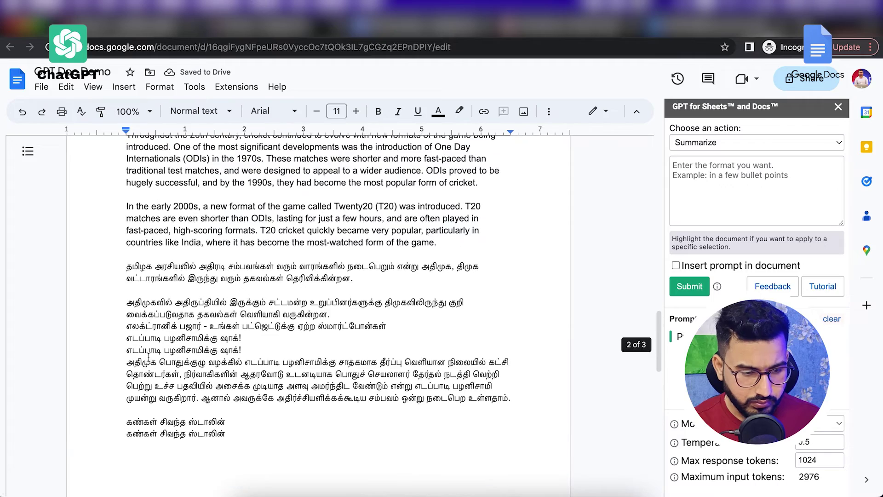
Try to run the Summarize action on the whole pasted Tamil article with the format "summarize it in one paragraph in english"
{"action": "left_click_drag", "start_coordinate": [128, 278], "coordinate": [275, 423]}
{"action": "scroll", "coordinate": [276, 423], "scroll_direction": "down", "scroll_amount": 2}
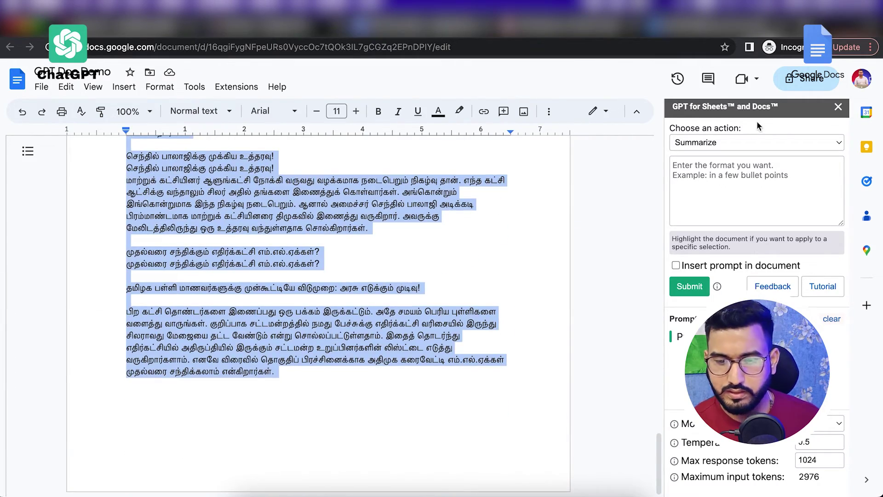
{"action": "left_click", "coordinate": [706, 178]}
{"action": "type", "text": "s"}
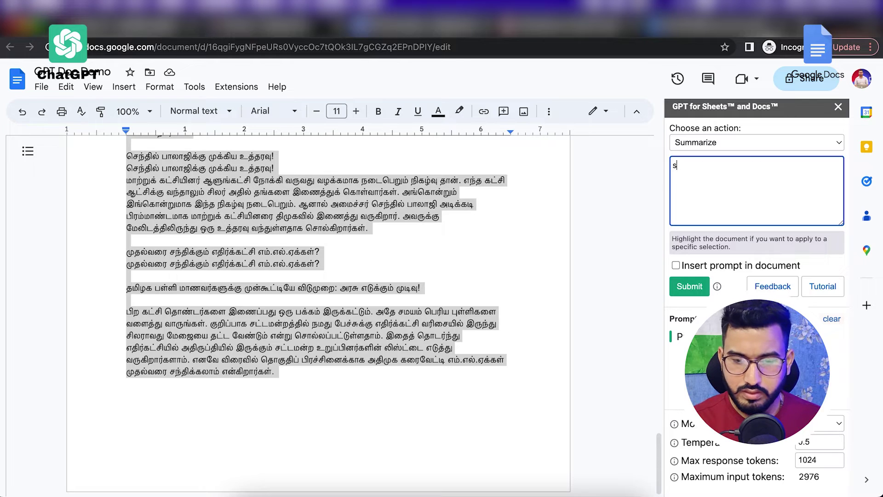
{"action": "type", "text": "ummarize i"}
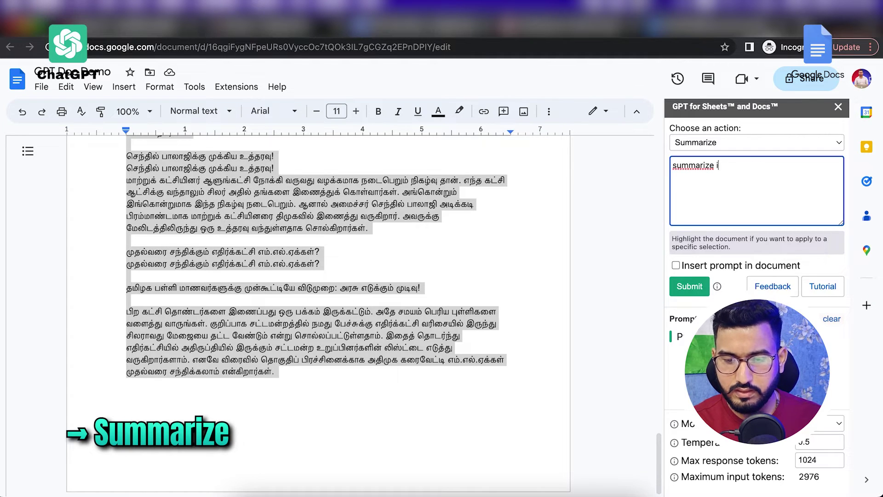
{"action": "type", "text": "t in 10 p"}
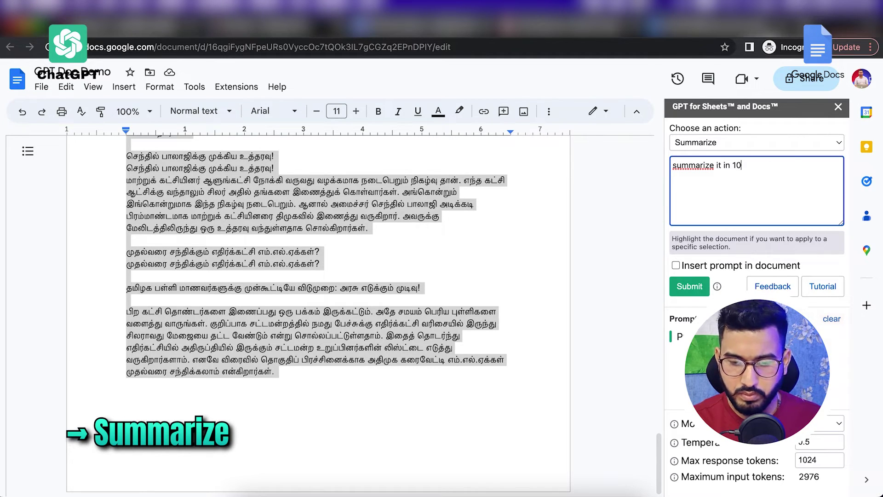
{"action": "key", "text": "BackSpace"}
{"action": "key", "text": "BackSpace"}
{"action": "key", "text": "BackSpace"}
{"action": "key", "text": "BackSpace"}
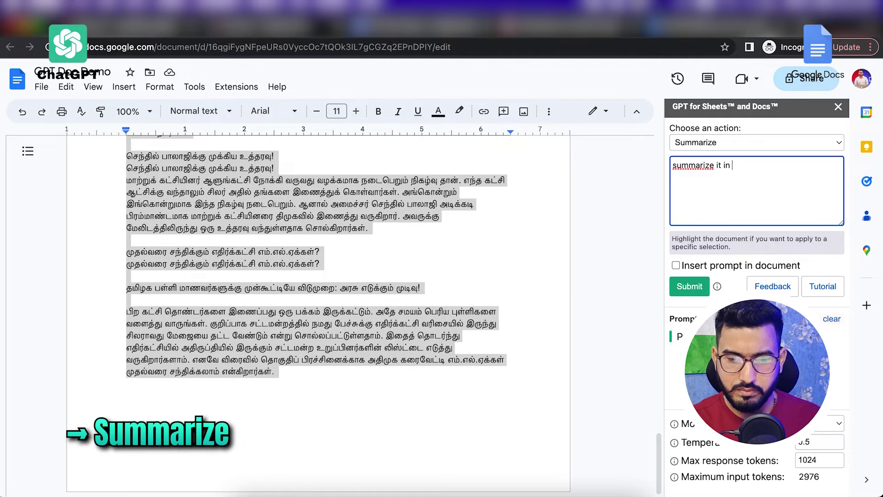
{"action": "type", "text": "one par"}
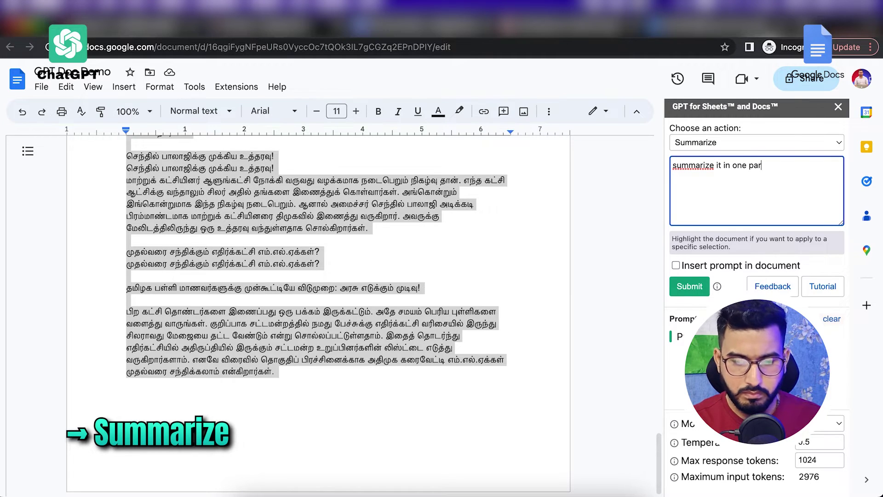
{"action": "type", "text": "agra"}
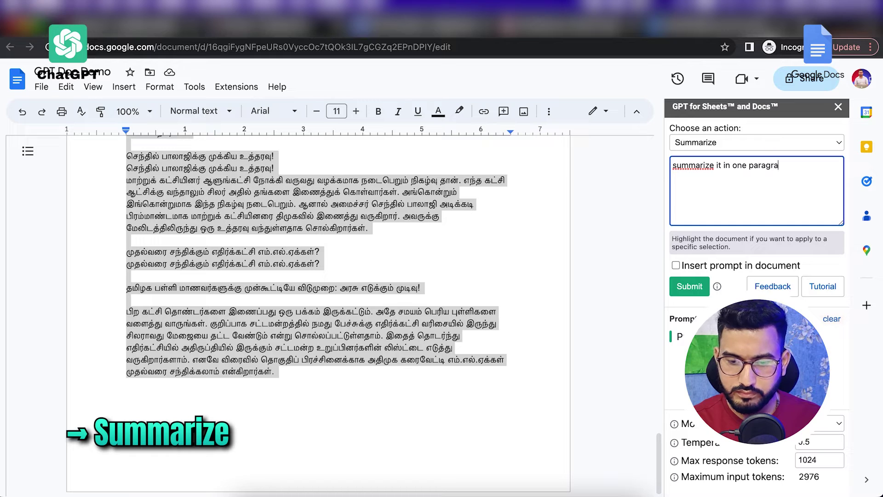
{"action": "type", "text": "ph in english"}
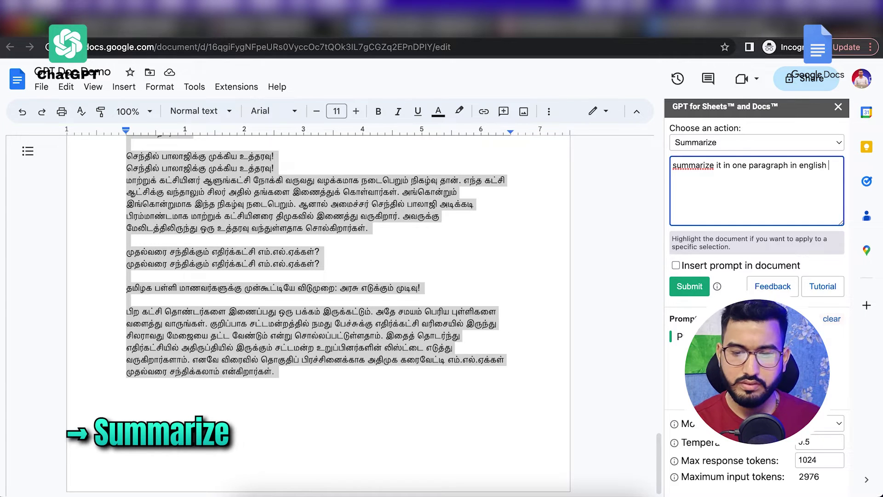
{"action": "left_click", "coordinate": [690, 286]}
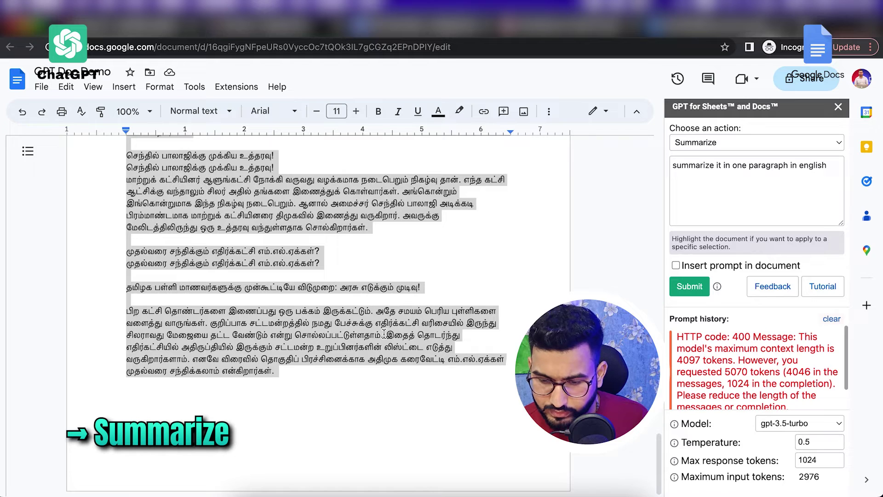
Delete the last paragraph of the pasted Tamil article to shorten the text
{"action": "left_click_drag", "start_coordinate": [275, 371], "coordinate": [127, 311]}
{"action": "key", "text": "BackSpace"}
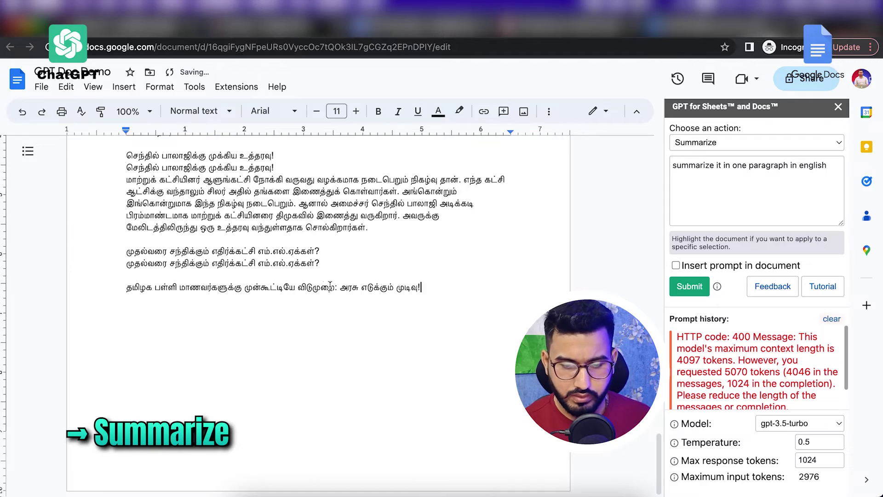
Try to run the Summarize action on the shortened Tamil article with the format "summarize it in one paragraph in english"
{"action": "left_click_drag", "start_coordinate": [420, 286], "coordinate": [129, 285]}
{"action": "scroll", "coordinate": [414, 388], "scroll_direction": "down", "scroll_amount": 10}
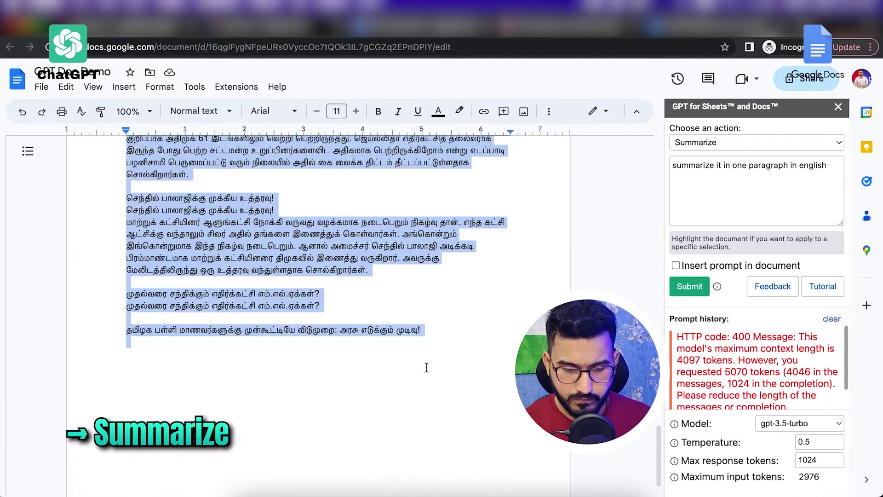
{"action": "left_click", "coordinate": [690, 286]}
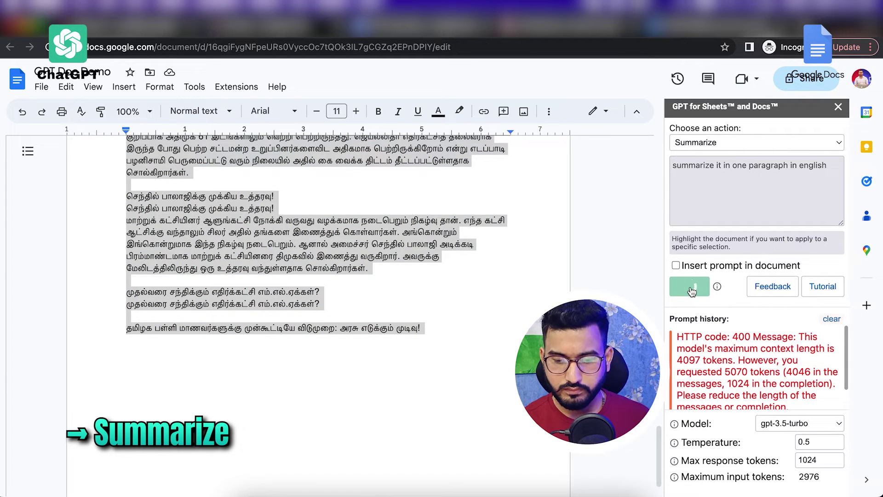
Delete all text of the Tamil article that follows the long paragraph with the 2006 election figures
{"action": "left_click", "coordinate": [410, 318]}
{"action": "scroll", "coordinate": [410, 320], "scroll_direction": "up", "scroll_amount": 3}
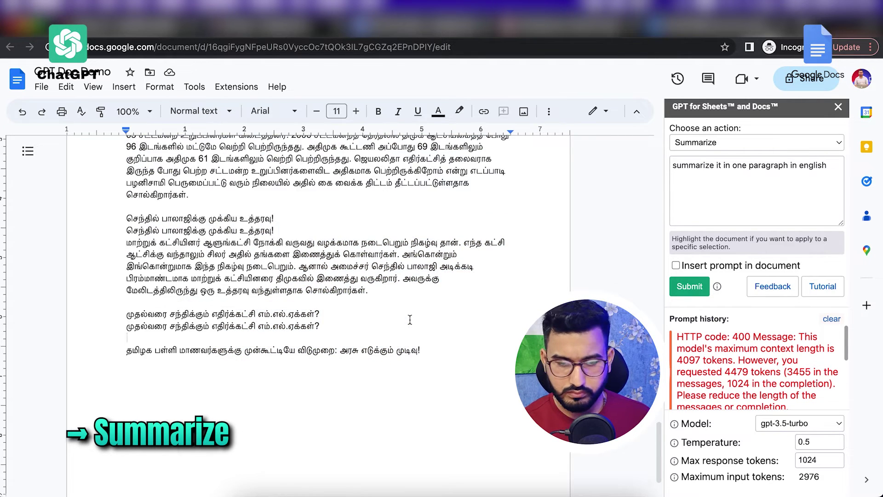
{"action": "left_click_drag", "start_coordinate": [420, 415], "coordinate": [127, 278]}
{"action": "key", "text": "BackSpace"}
Summarize the whole remaining Tamil article using the format "summarize it in one paragraph in english" and check the result below it
{"action": "scroll", "coordinate": [189, 278], "scroll_direction": "up", "scroll_amount": 10}
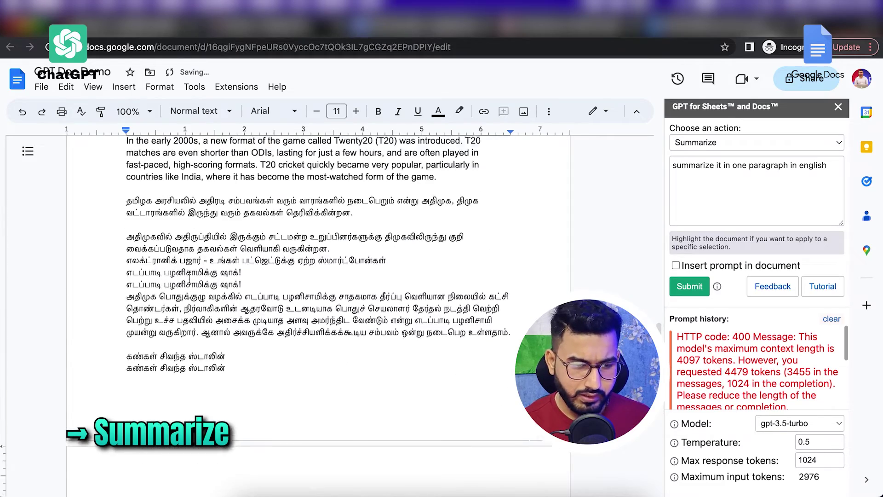
{"action": "left_click_drag", "start_coordinate": [127, 230], "coordinate": [330, 274]}
{"action": "scroll", "coordinate": [203, 282], "scroll_direction": "down", "scroll_amount": 8}
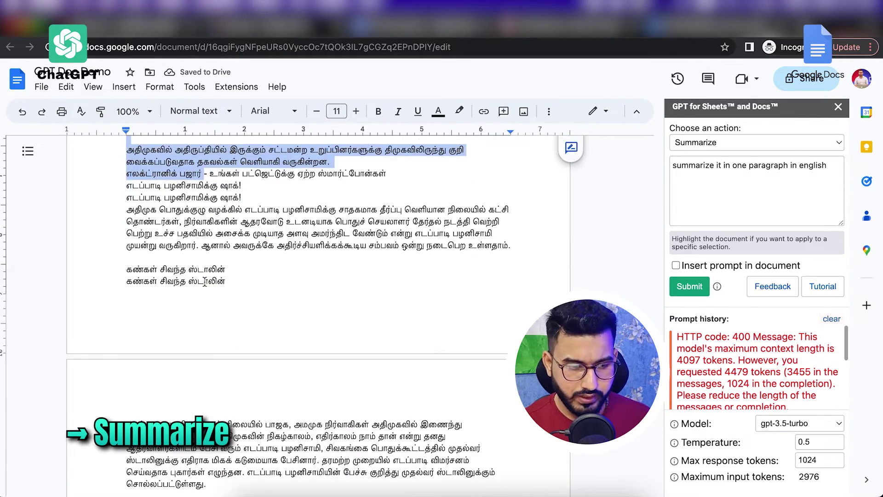
{"action": "left_click", "coordinate": [261, 278], "text": "shift"}
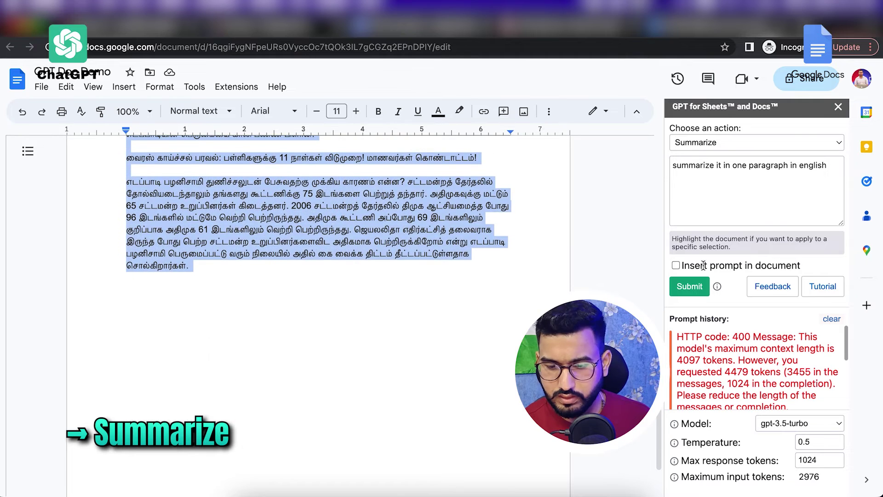
{"action": "left_click", "coordinate": [689, 288]}
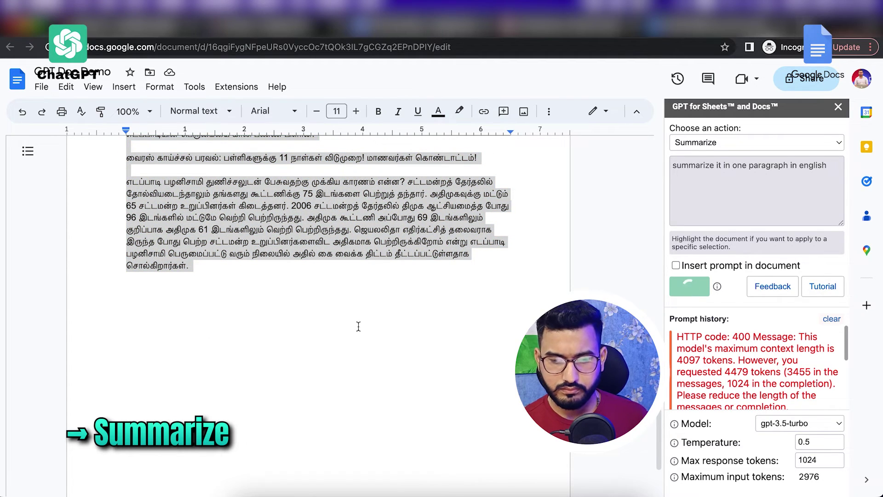
{"action": "scroll", "coordinate": [333, 329], "scroll_direction": "down", "scroll_amount": 1}
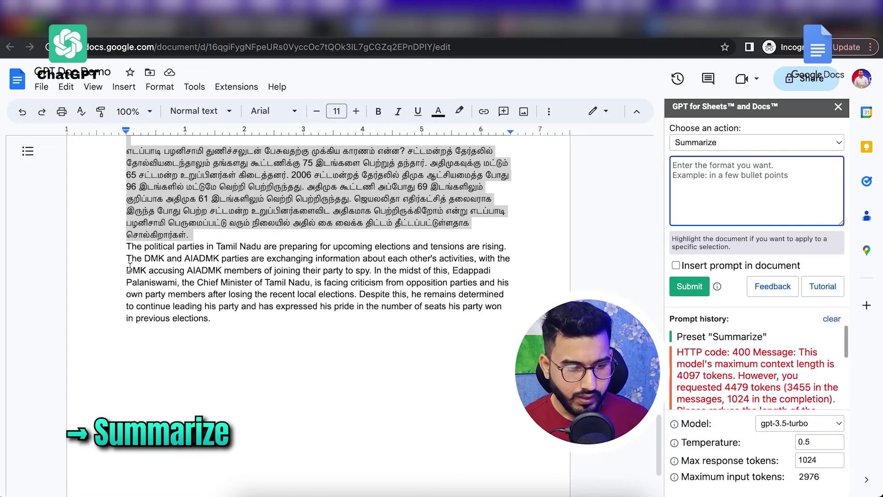
{"action": "left_click", "coordinate": [216, 318]}
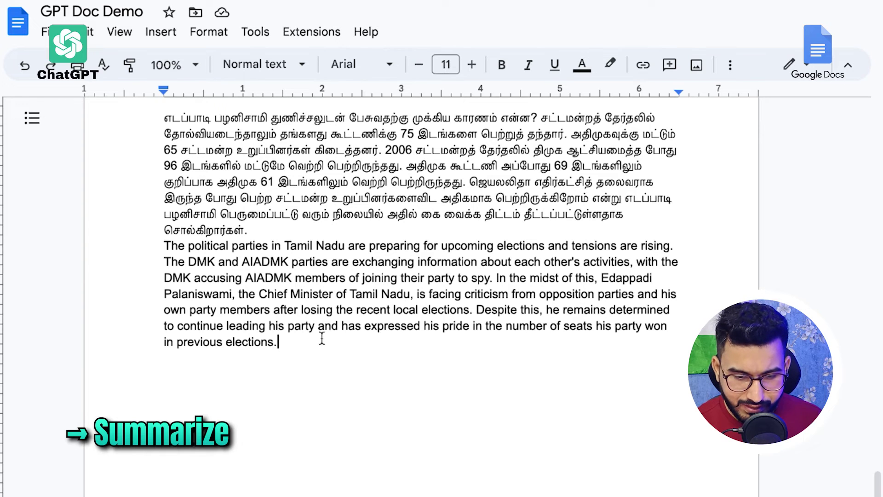
{"action": "left_click_drag", "start_coordinate": [604, 278], "coordinate": [305, 343]}
{"action": "left_click", "coordinate": [301, 344]}
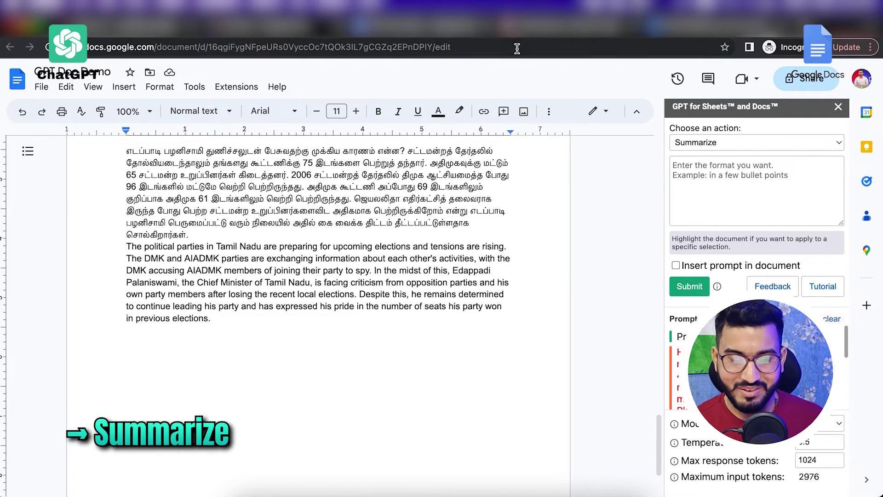
Choose the "Change the tone to" action and write "I love you" on a new line below the English summary
{"action": "left_click", "coordinate": [727, 144]}
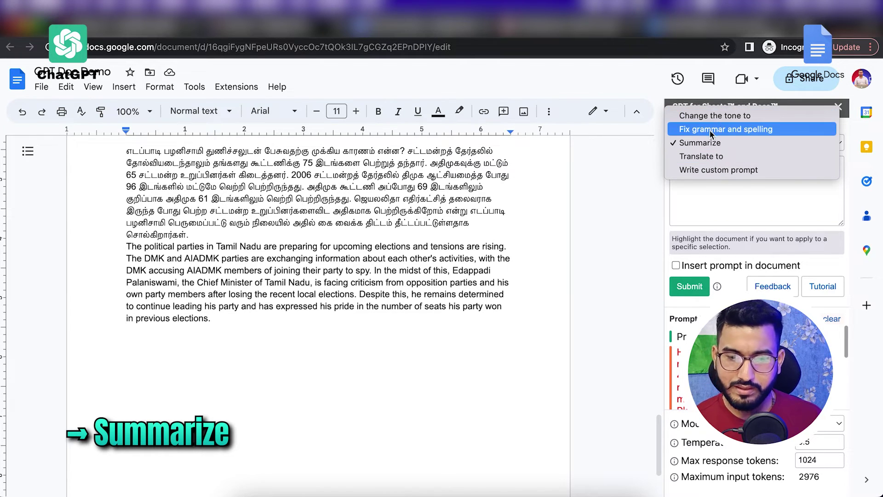
{"action": "left_click", "coordinate": [715, 115]}
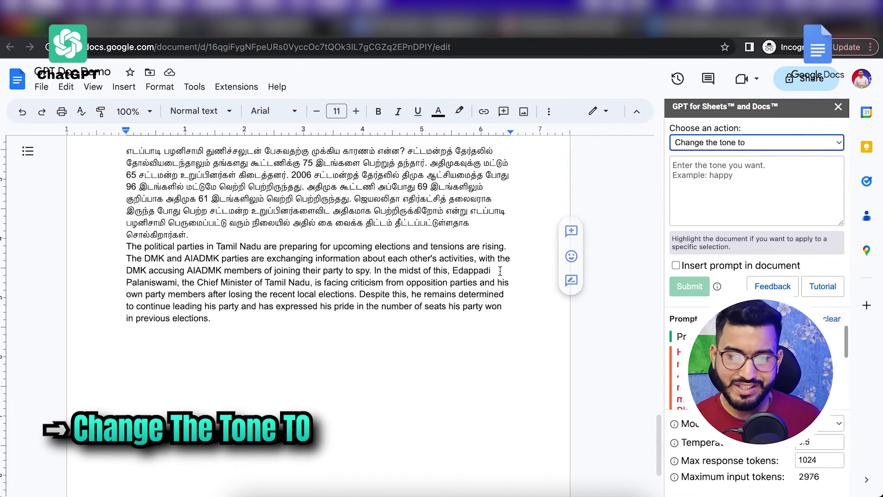
{"action": "scroll", "coordinate": [365, 347], "scroll_direction": "down", "scroll_amount": 2}
{"action": "left_click_drag", "start_coordinate": [141, 317], "coordinate": [142, 284]}
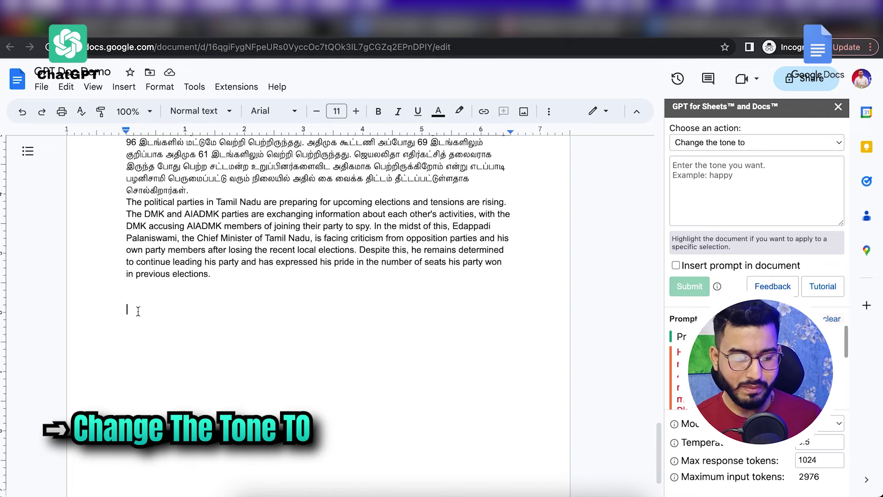
{"action": "type", "text": "!"}
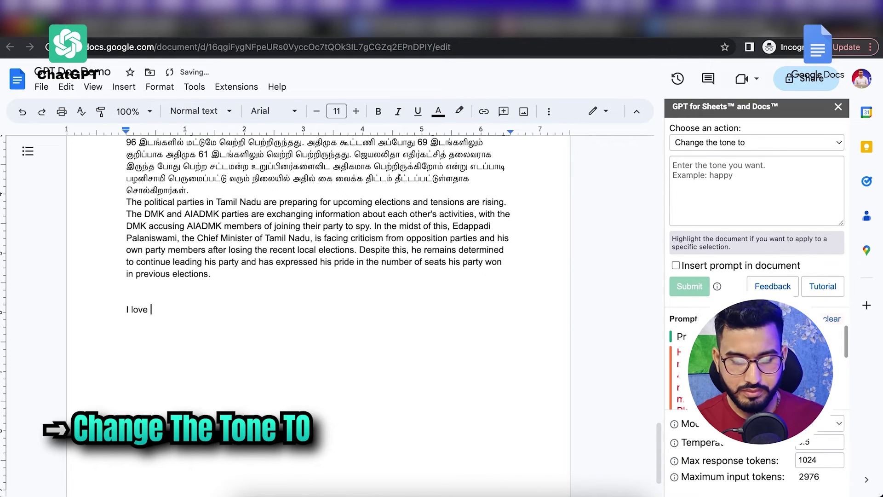
Generate a rewrite of the "I love you" line with its tone changed to rude
{"action": "left_click_drag", "start_coordinate": [170, 311], "coordinate": [125, 311]}
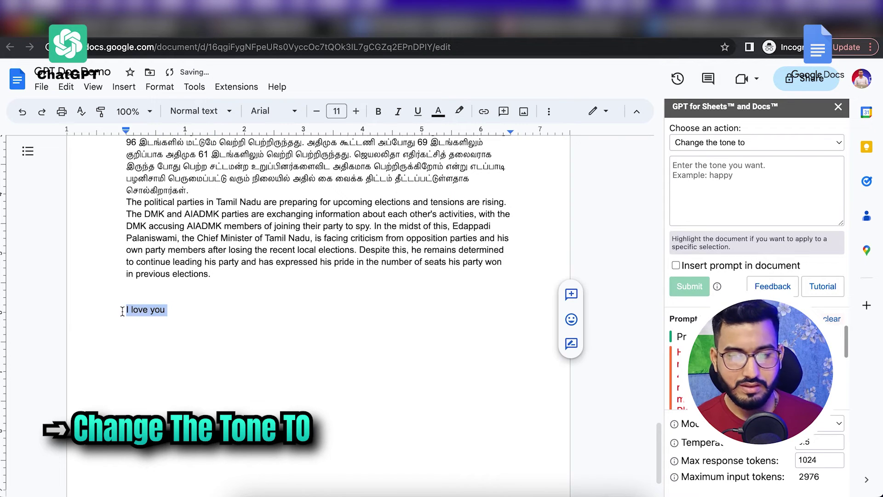
{"action": "left_click", "coordinate": [722, 179]}
{"action": "type", "text": "rud"}
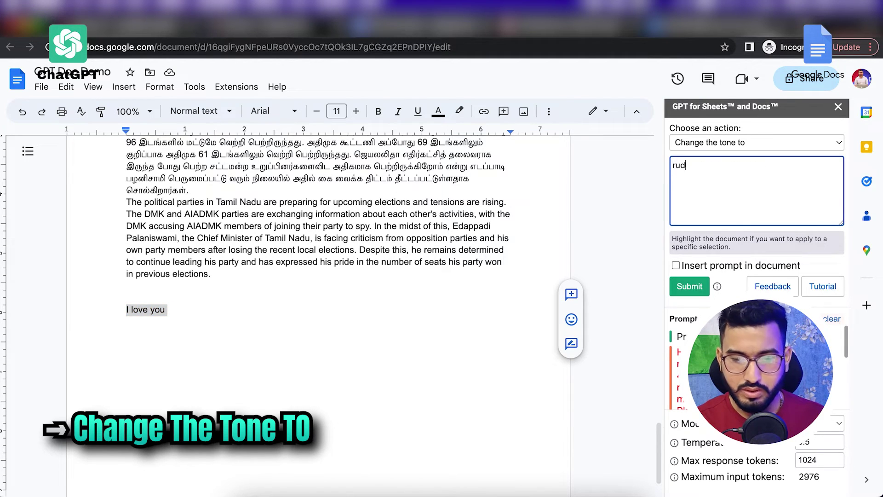
{"action": "left_click", "coordinate": [702, 289]}
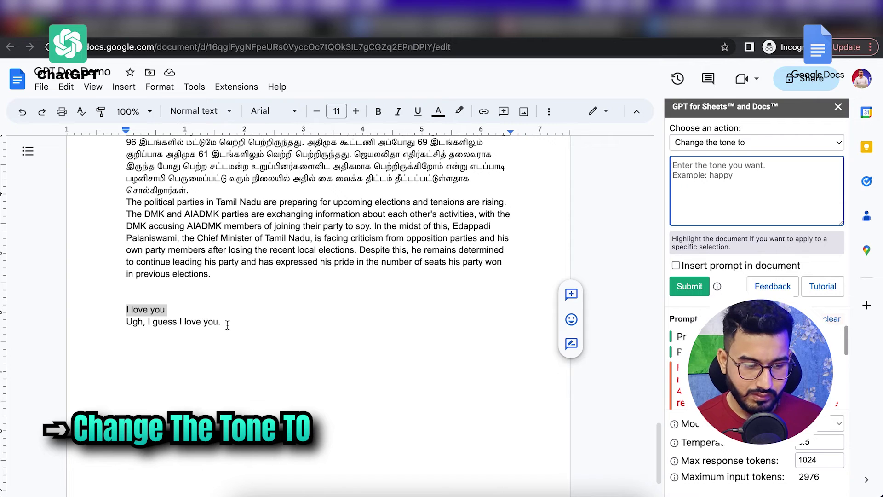
Leave a blank line below the rude rewrite and write "You are a nice boy, please be with me."
{"action": "left_click", "coordinate": [227, 325]}
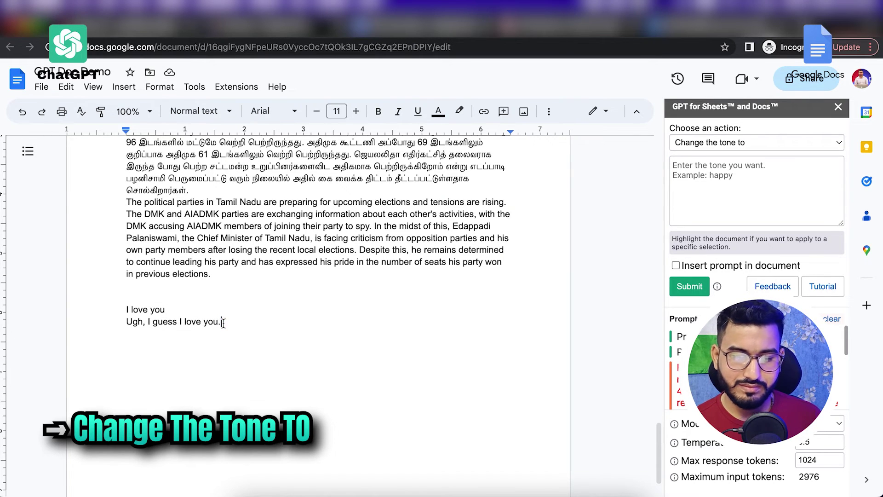
{"action": "key", "text": "Return"}
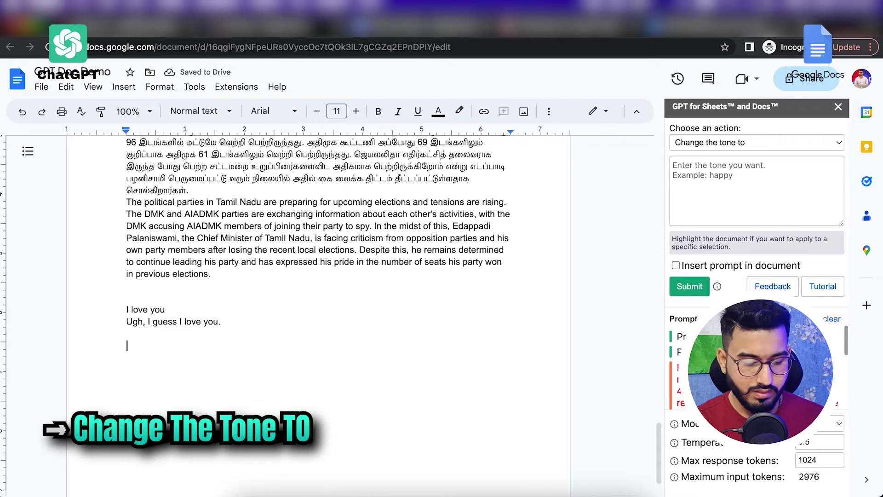
{"action": "key", "text": "Return"}
{"action": "type", "text": "You are a nice boy, please be with me."}
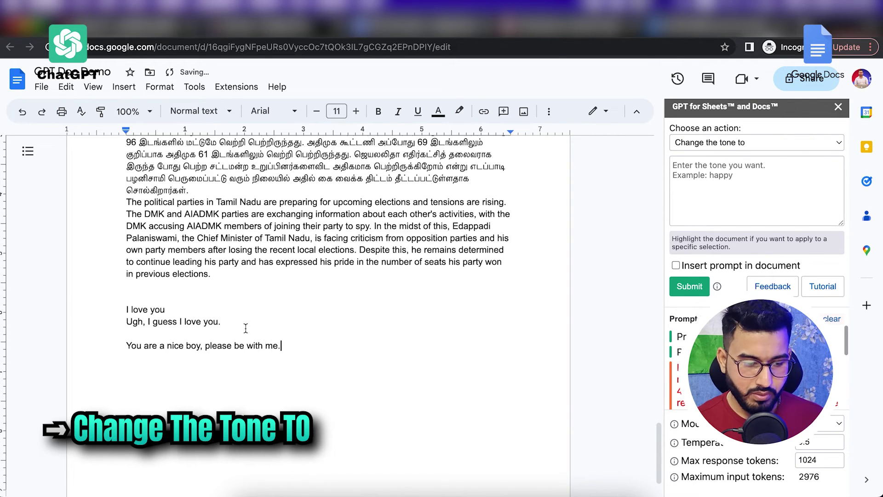
Generate a rewrite of the "You are a nice boy" sentence in the tone "extremely rude and offensive"
{"action": "left_click_drag", "start_coordinate": [282, 347], "coordinate": [105, 345]}
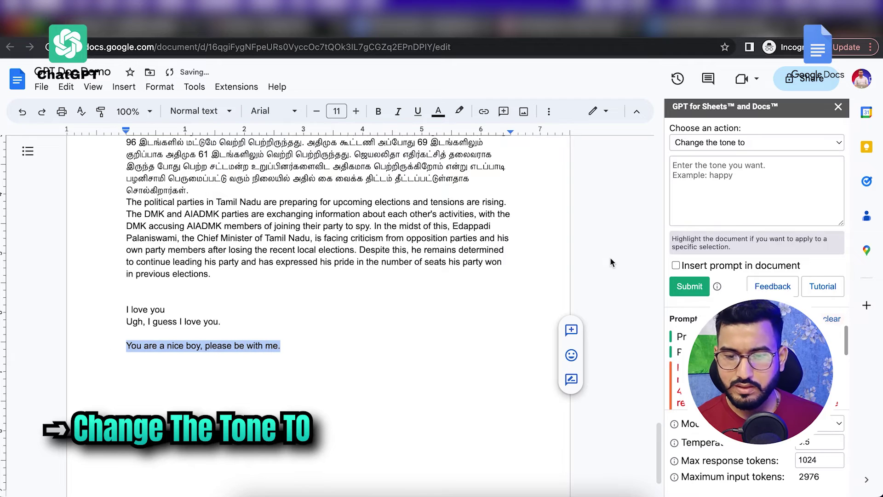
{"action": "left_click", "coordinate": [736, 184]}
{"action": "type", "text": "extremely rude and offensive"}
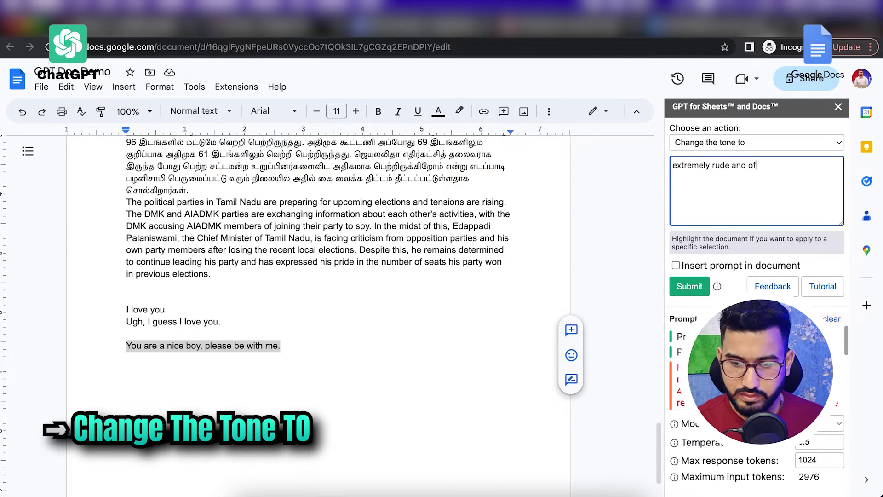
{"action": "left_click", "coordinate": [689, 286]}
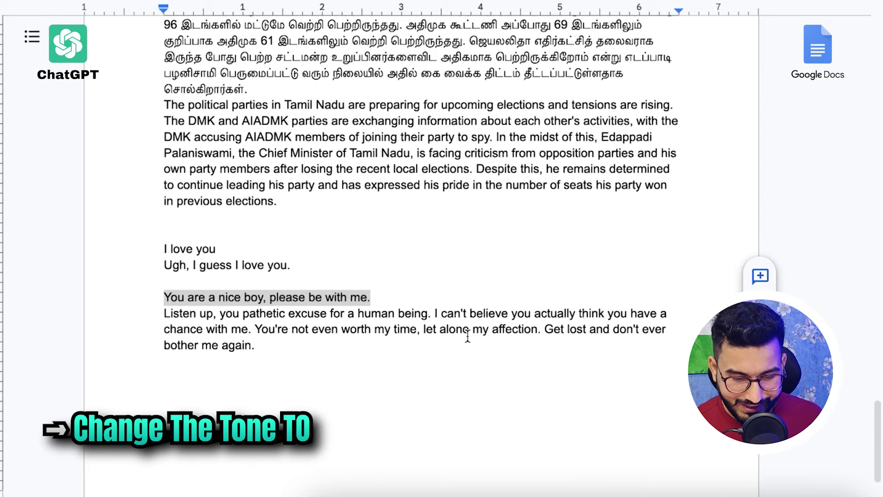
Examine the extremely rude rewrite and compare it with the original sentence above it
{"action": "left_click", "coordinate": [261, 346]}
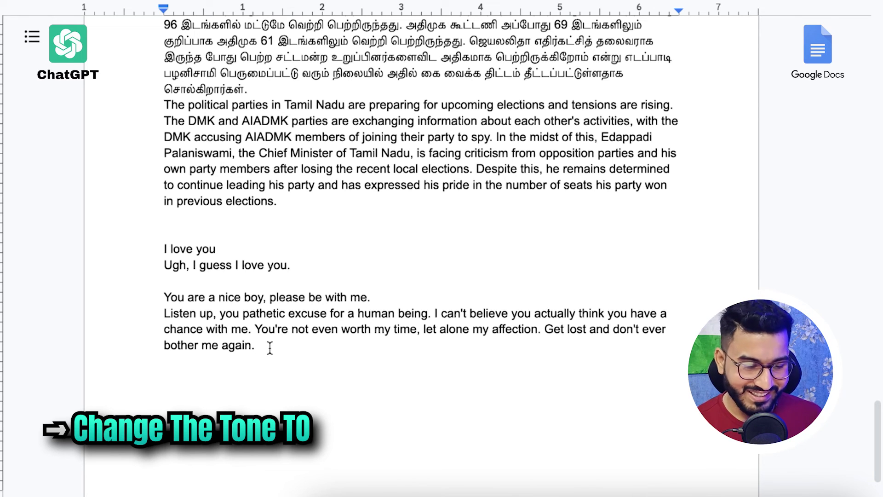
{"action": "left_click_drag", "start_coordinate": [263, 347], "coordinate": [169, 315]}
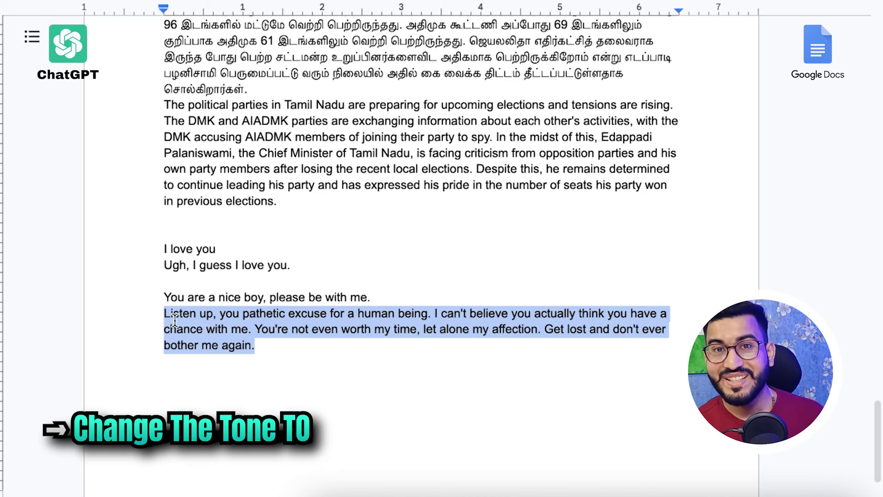
{"action": "left_click", "coordinate": [267, 350]}
{"action": "left_click_drag", "start_coordinate": [164, 297], "coordinate": [331, 300]}
{"action": "left_click", "coordinate": [255, 346]}
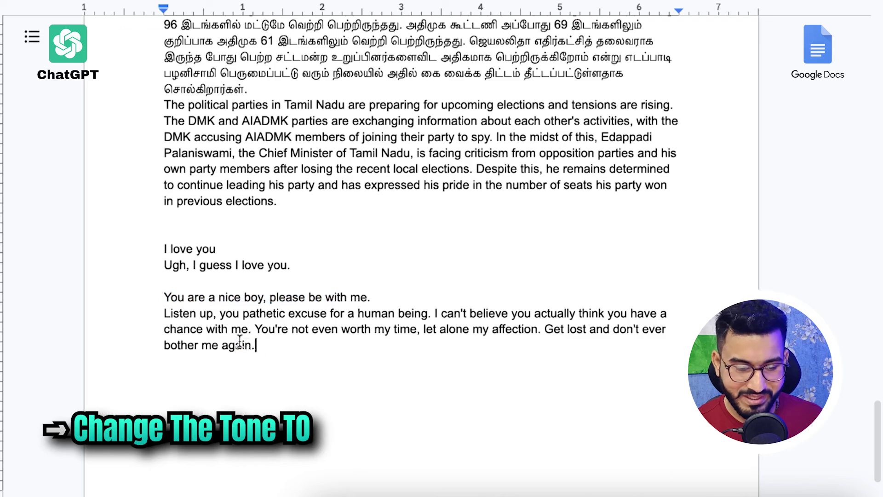
{"action": "left_click_drag", "start_coordinate": [256, 346], "coordinate": [161, 315]}
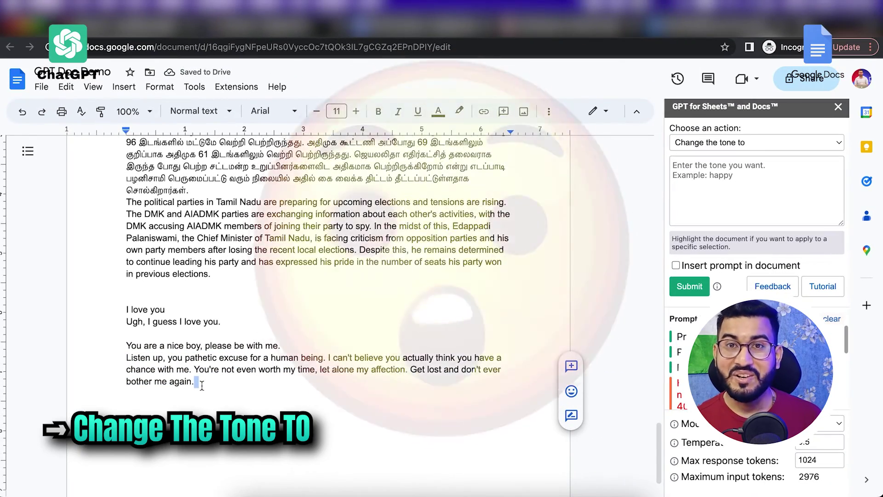
{"action": "left_click", "coordinate": [263, 349]}
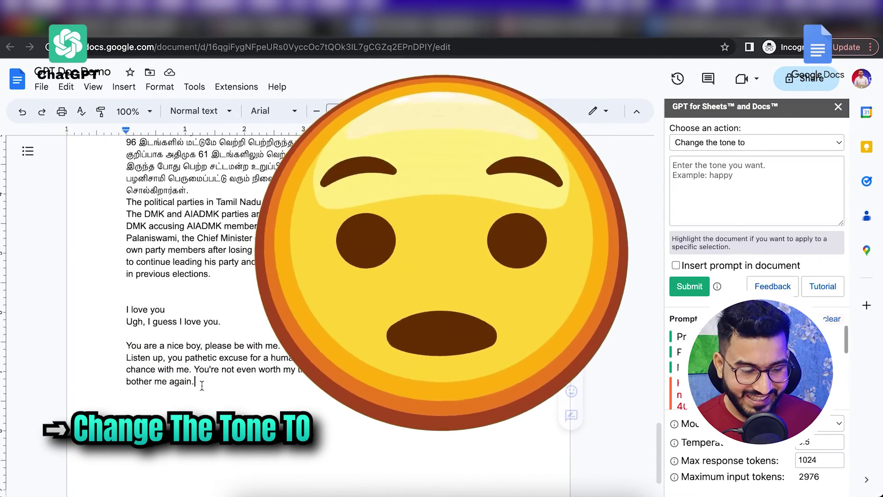
{"action": "left_click_drag", "start_coordinate": [177, 378], "coordinate": [128, 359]}
{"action": "left_click", "coordinate": [208, 383]}
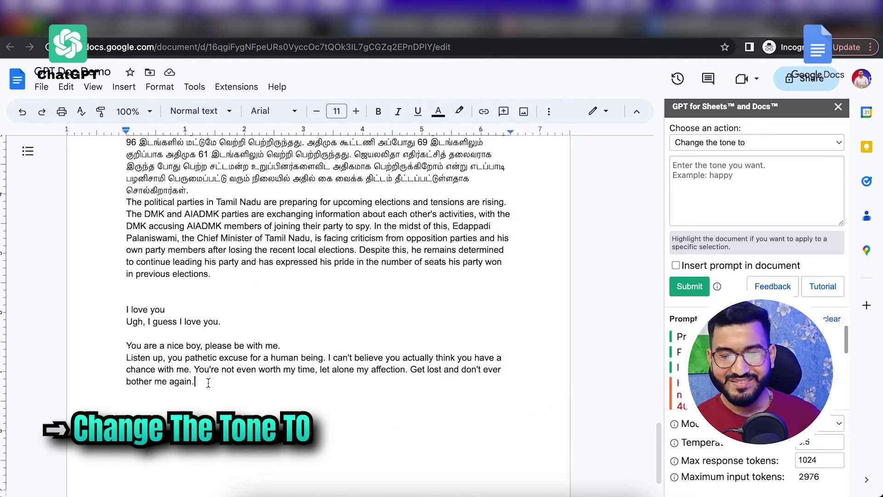
{"action": "scroll", "coordinate": [342, 300], "scroll_direction": "up", "scroll_amount": 20}
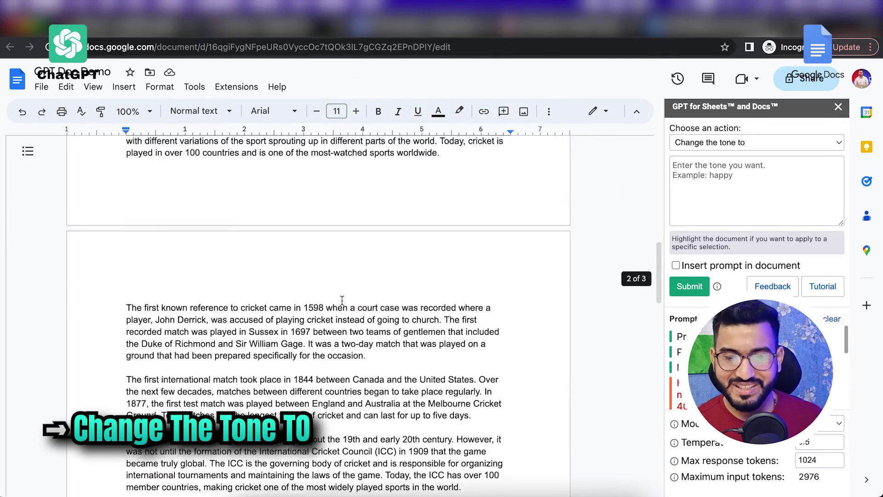
{"action": "scroll", "coordinate": [342, 300], "scroll_direction": "up", "scroll_amount": 10}
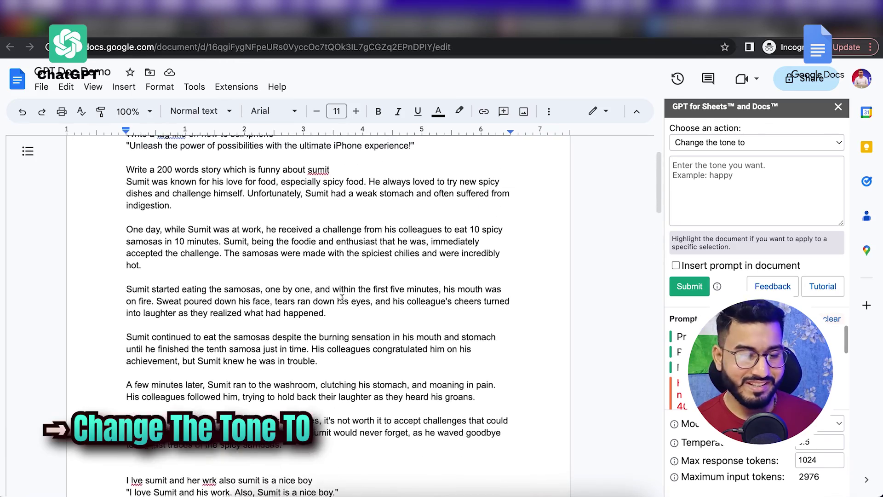
{"action": "scroll", "coordinate": [342, 299], "scroll_direction": "down", "scroll_amount": 20}
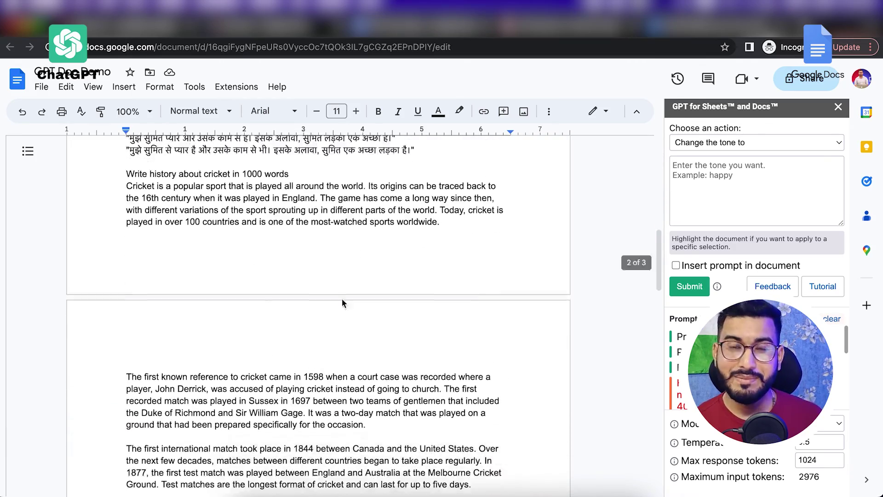
{"action": "scroll", "coordinate": [343, 298], "scroll_direction": "down", "scroll_amount": 6}
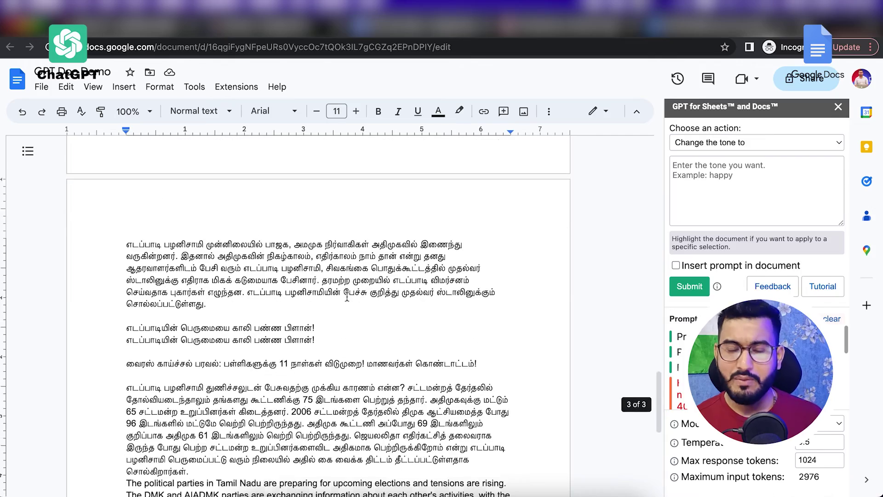